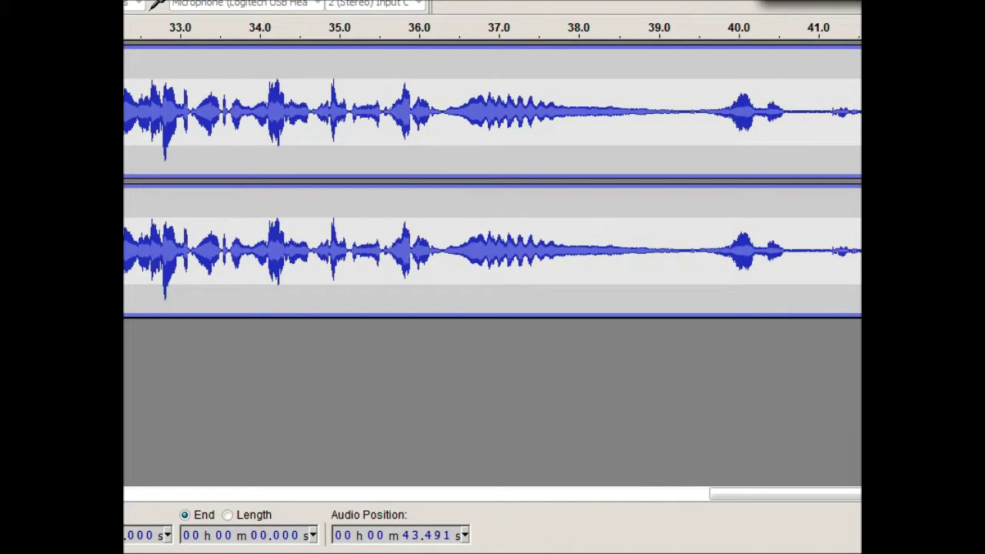
Step: Launch Mighty No. 9 from Steam's recent games and dismiss the stopped-working crash notice
right_click(516, 553)
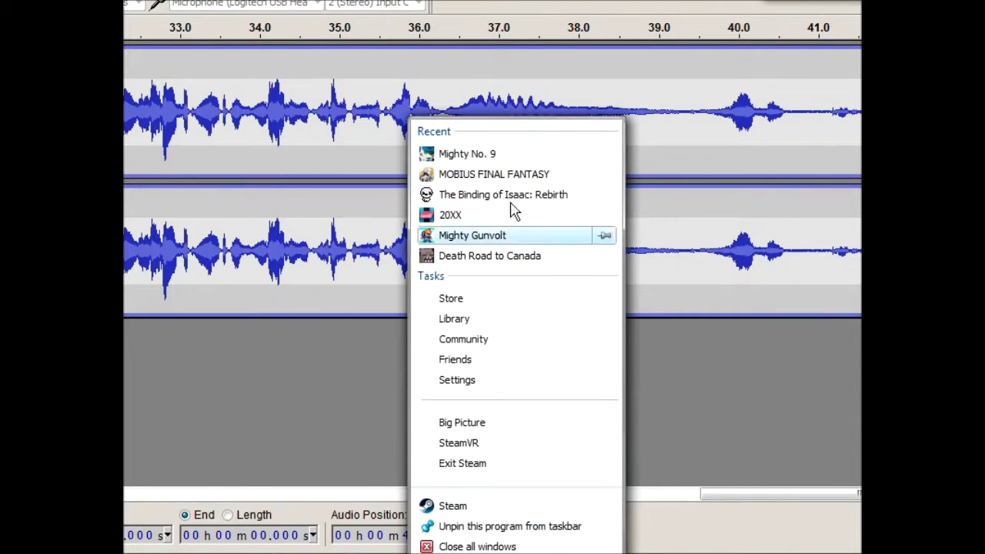
click(498, 155)
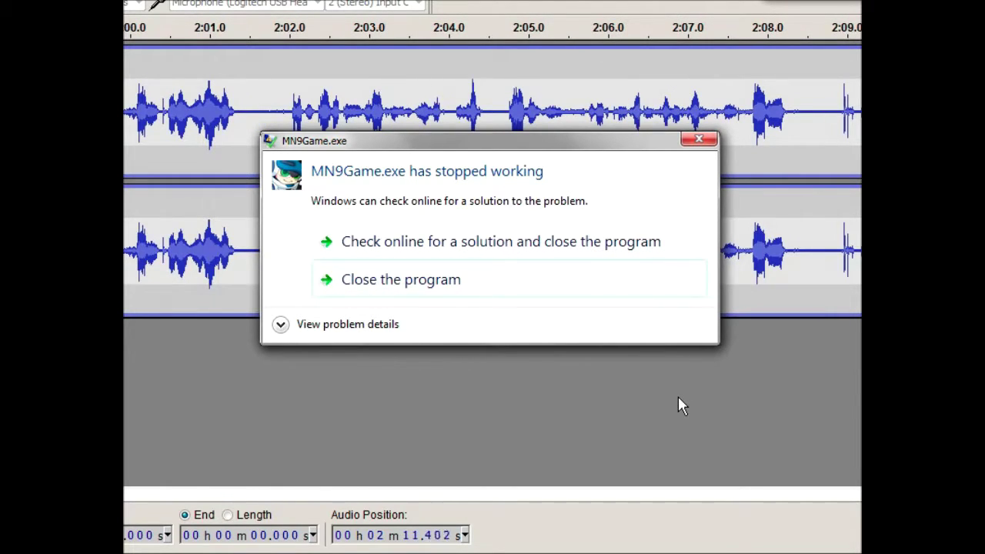
click(477, 283)
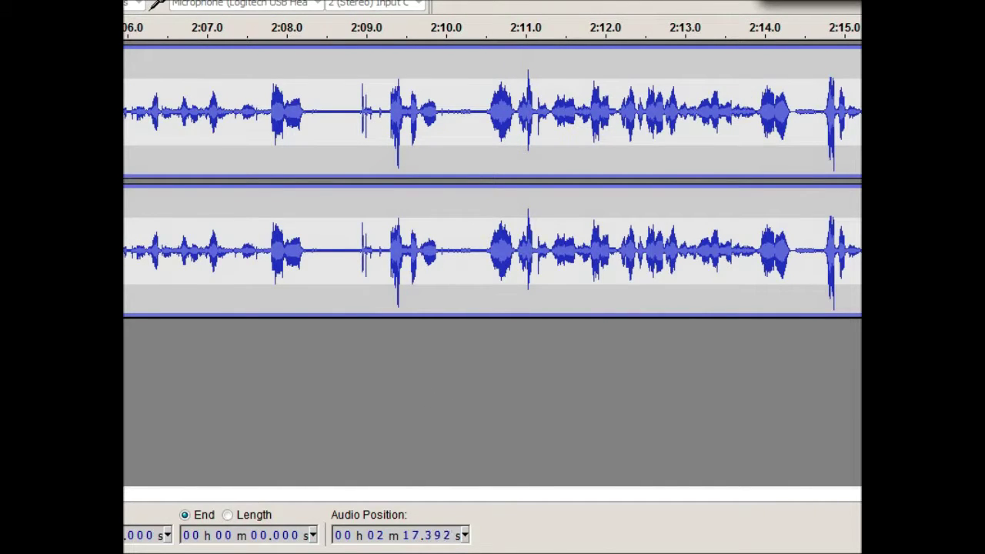
Step: Browse My Passport (F:) through SteamLibrary > steamapps > common > Mighty No. 9 > MN9Game > Config
click(797, 504)
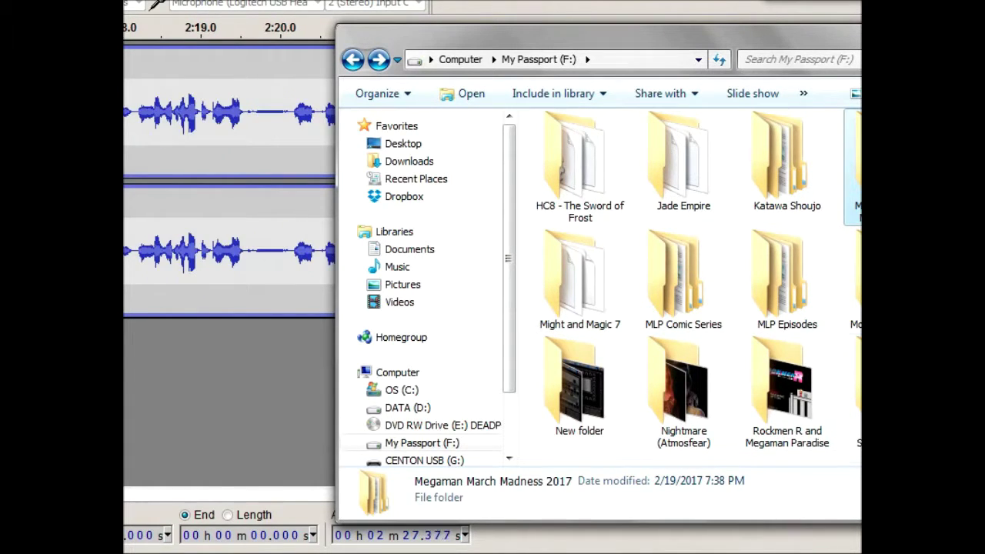
scroll(684, 285, down, 3)
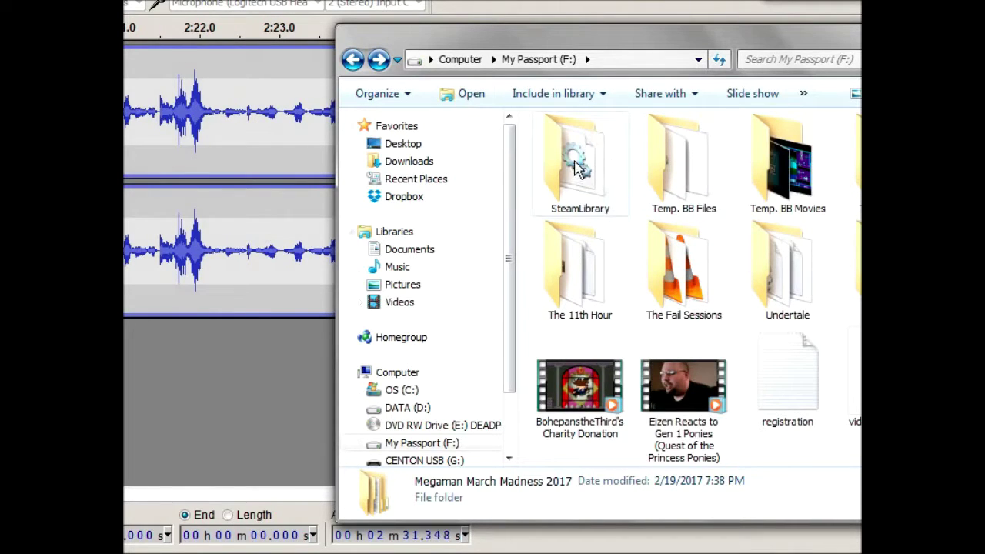
double_click(573, 185)
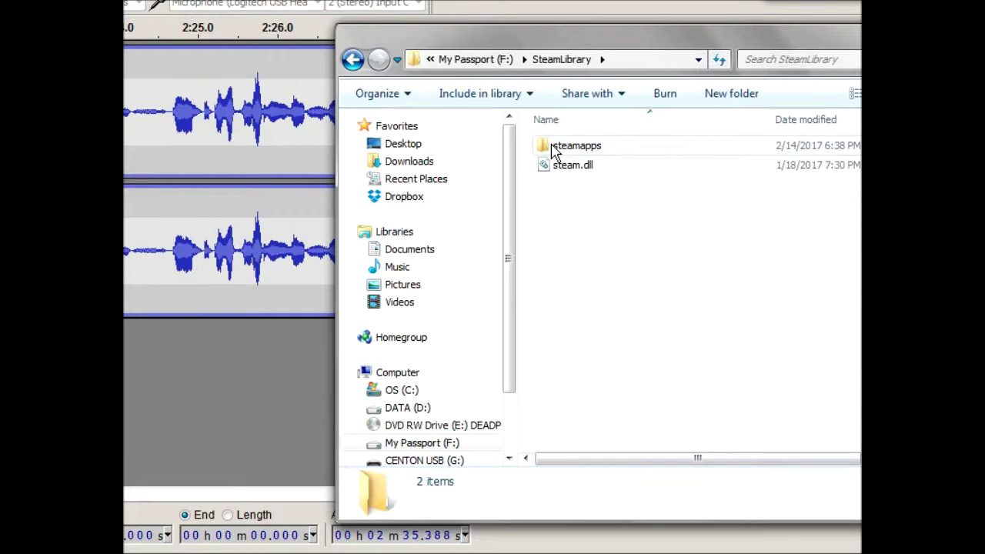
double_click(554, 146)
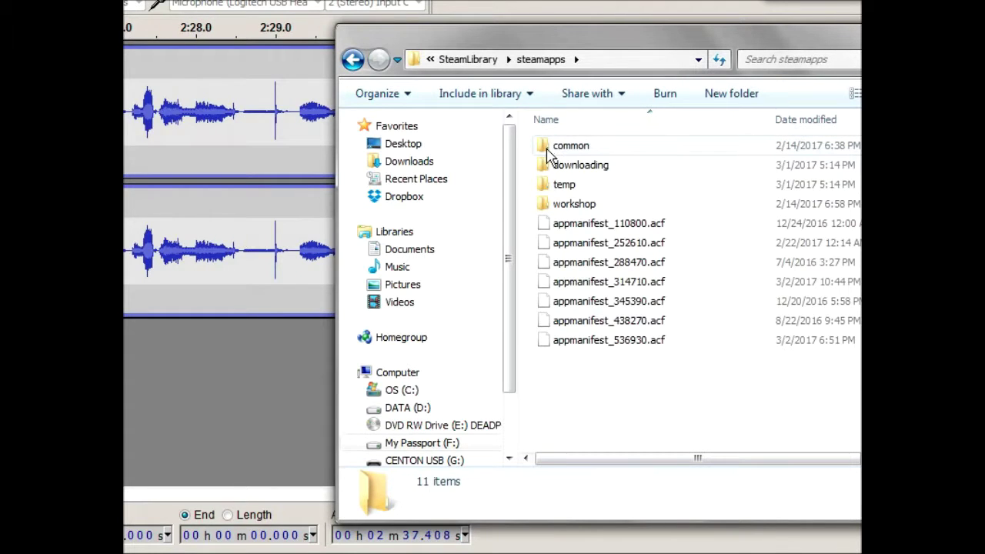
double_click(544, 150)
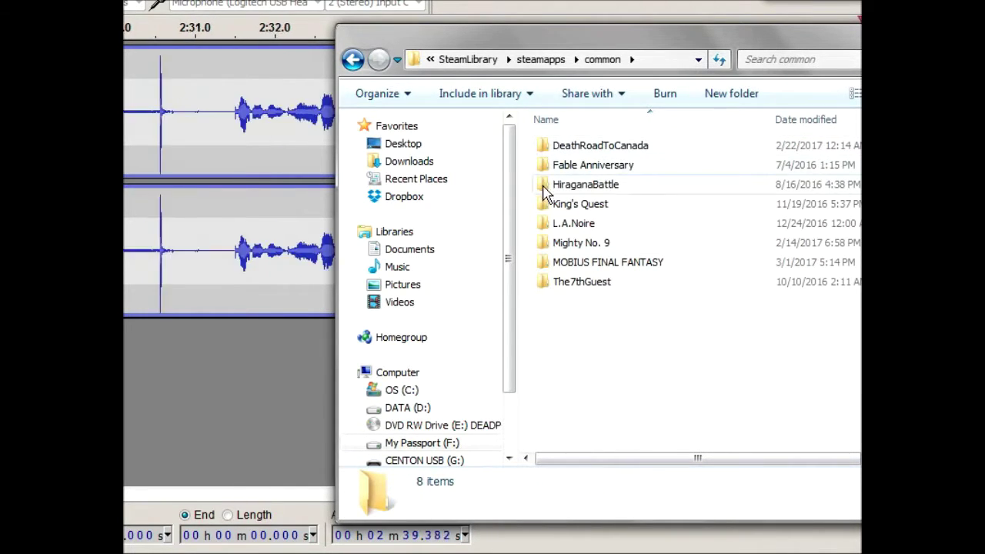
double_click(544, 245)
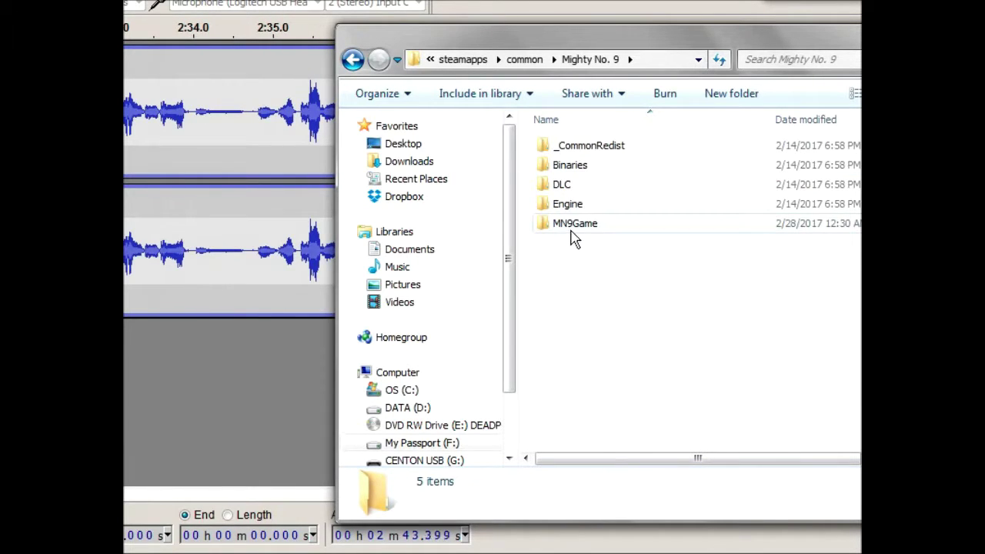
double_click(548, 229)
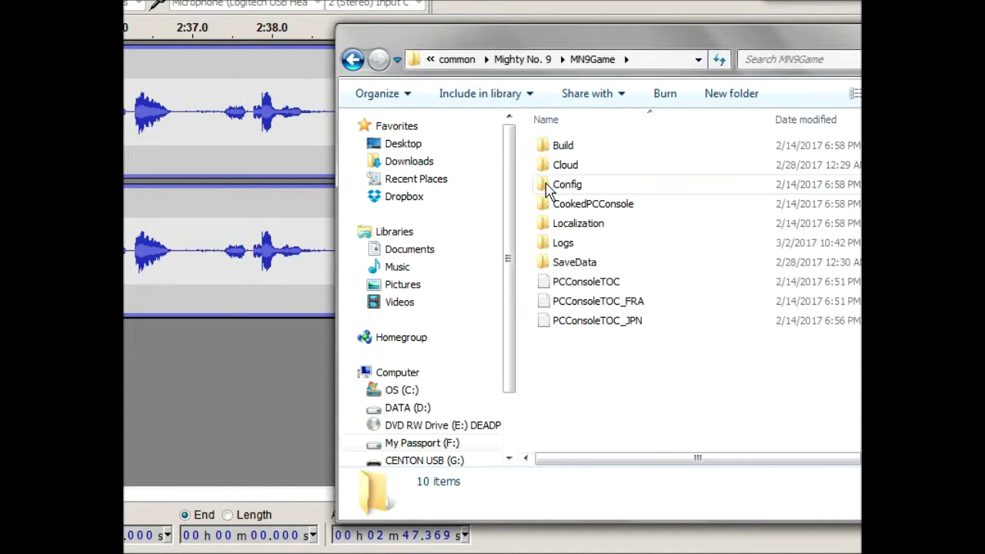
double_click(547, 185)
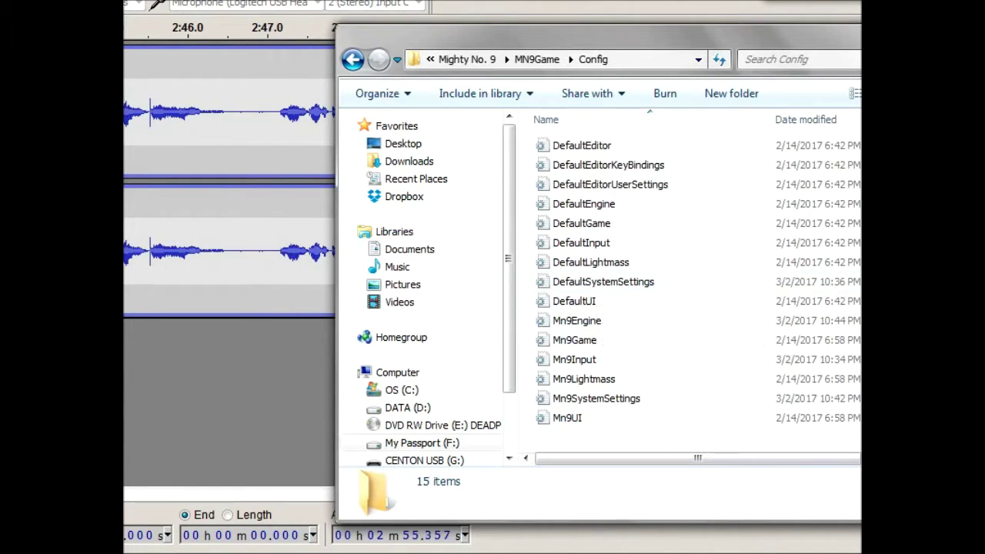
Step: Change bAllowD3D9MSAA from True to False in DefaultSystemSettings
click(807, 527)
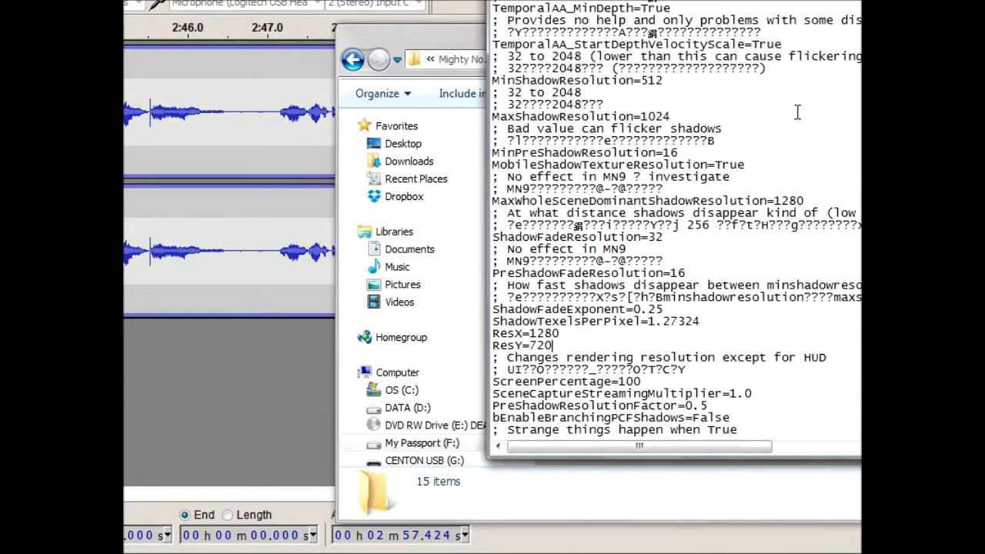
scroll(676, 223, up, 10)
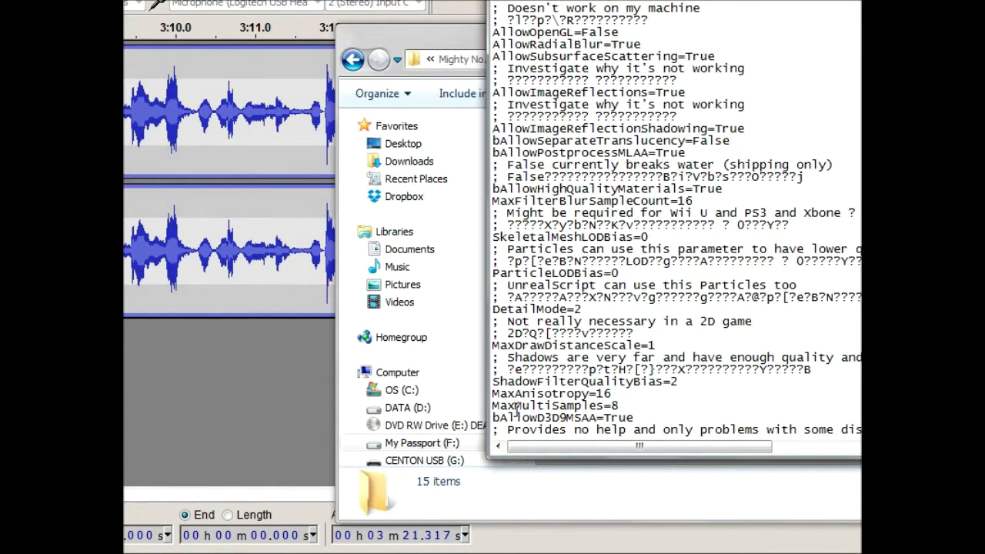
drag(493, 417, 542, 419)
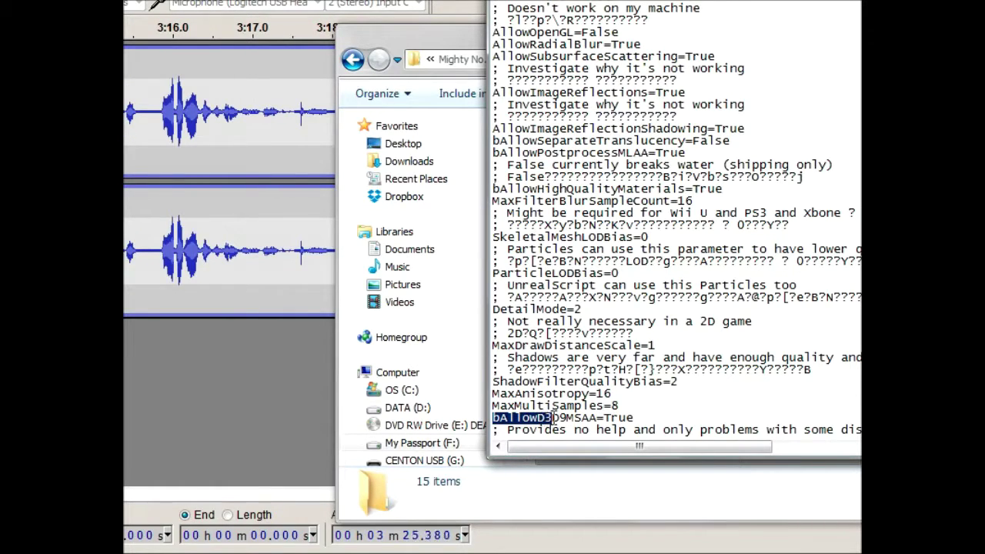
mouse_move(542, 419)
mouse_down()
mouse_move(597, 422)
mouse_move(605, 435)
mouse_move(599, 423)
mouse_move(639, 418)
mouse_move(629, 419)
mouse_up()
click(639, 418)
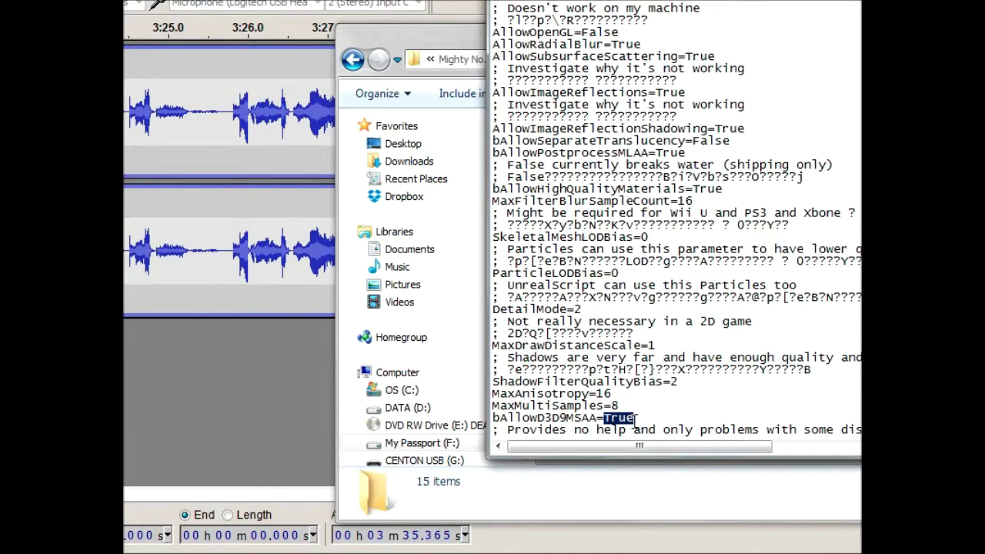
text(Fals)
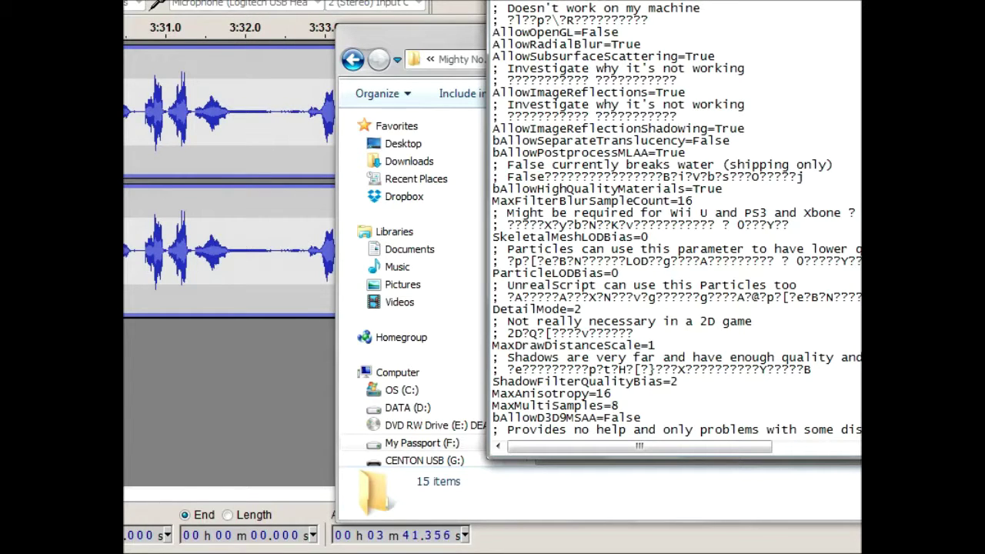
Step: Save the DefaultSystemSettings file and close Notepad
key(alt+f)
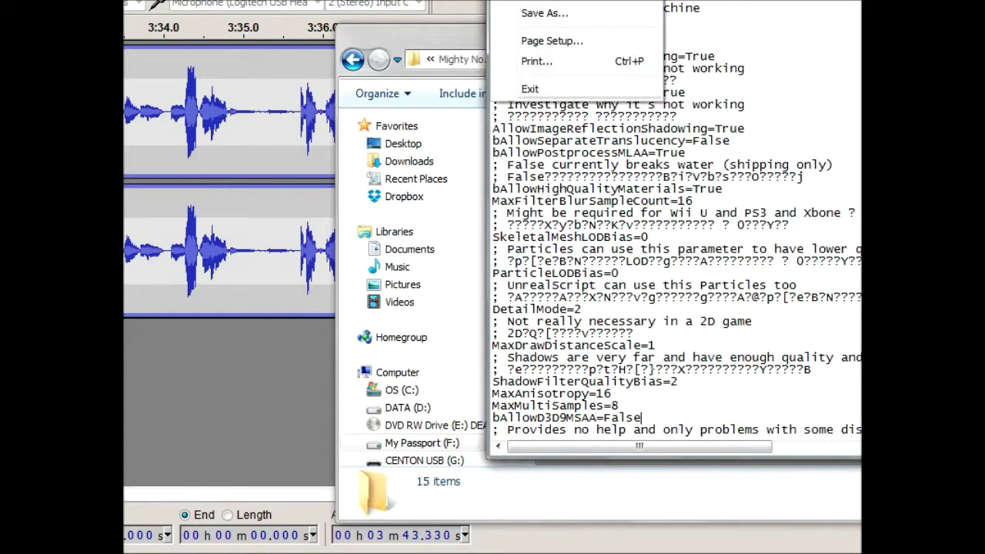
click(537, 2)
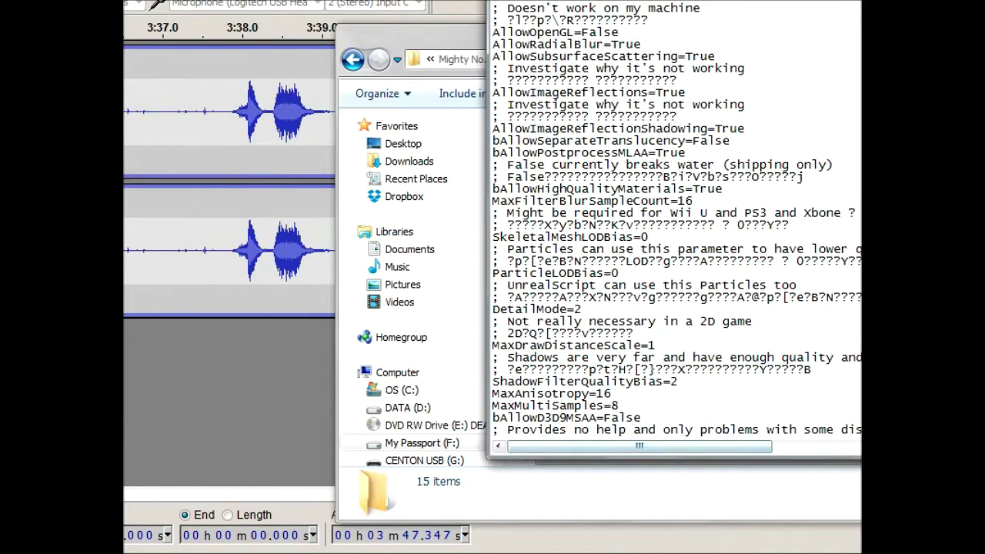
key(alt+F4)
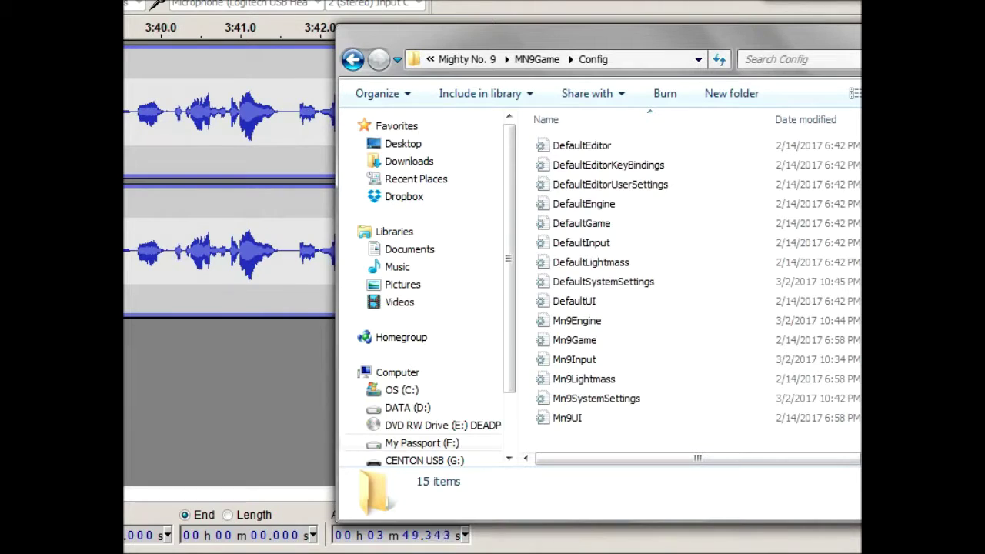
Step: Relaunch Mighty No. 9 from Steam's recent games and pass the title screen to the main menu
right_click(514, 553)
click(511, 162)
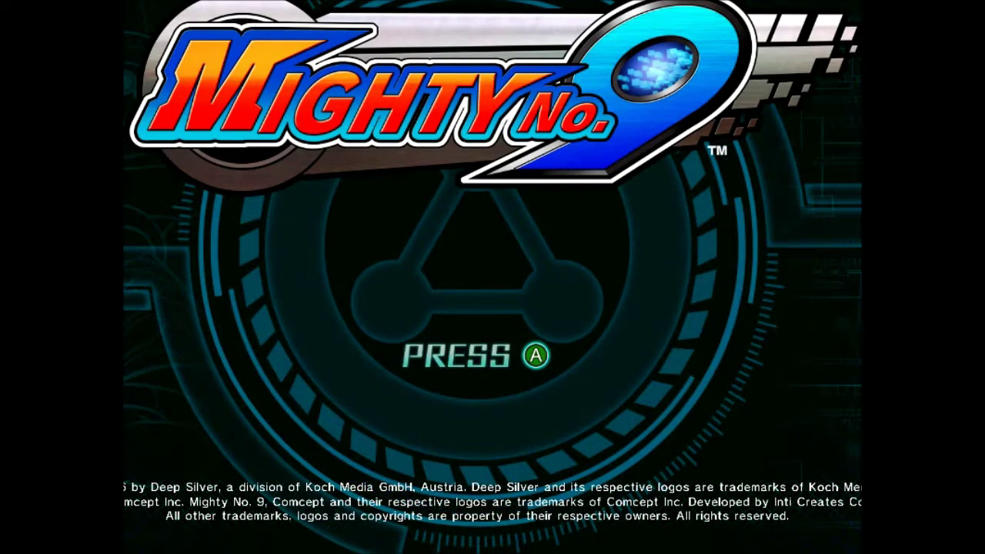
key(Return)
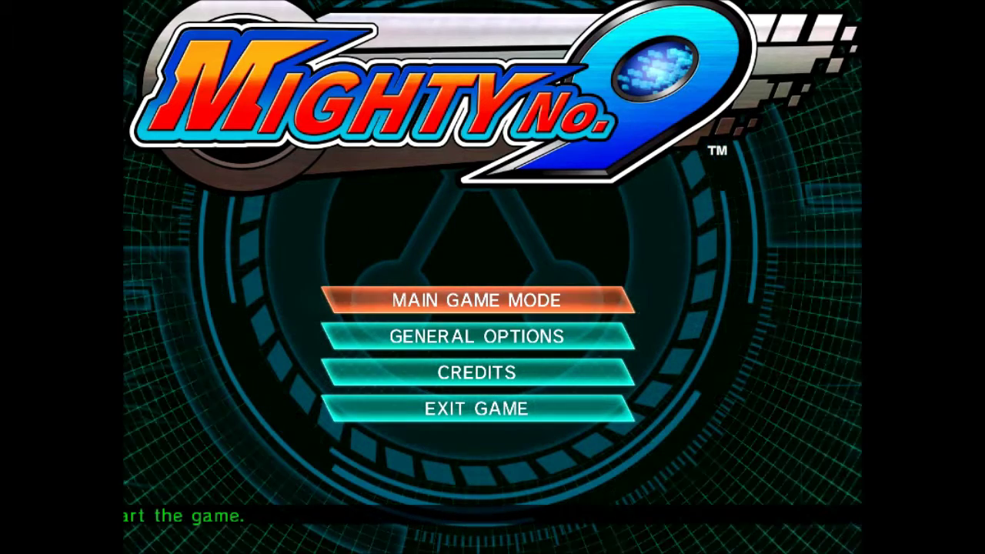
Step: Set Voice Language to Japanese (日本語) on the Other tab and apply all changes
key(Down)
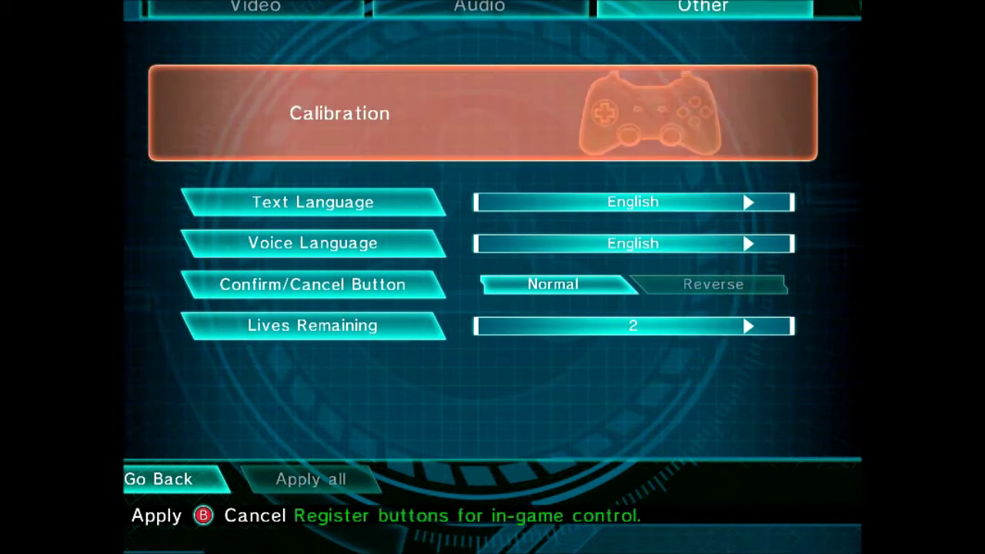
key(Down)
key(Down)
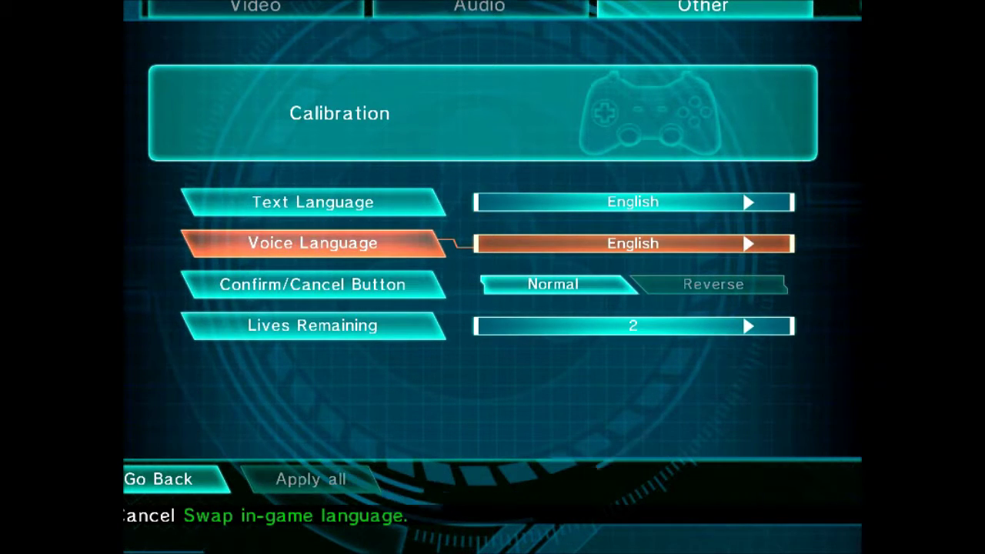
key(Right)
key(Down)
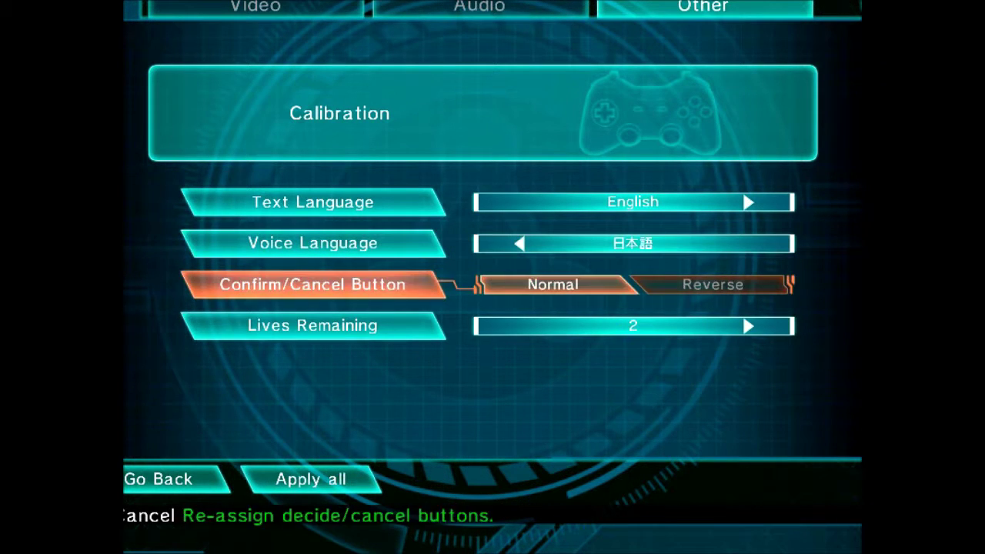
key(Down)
key(Down)
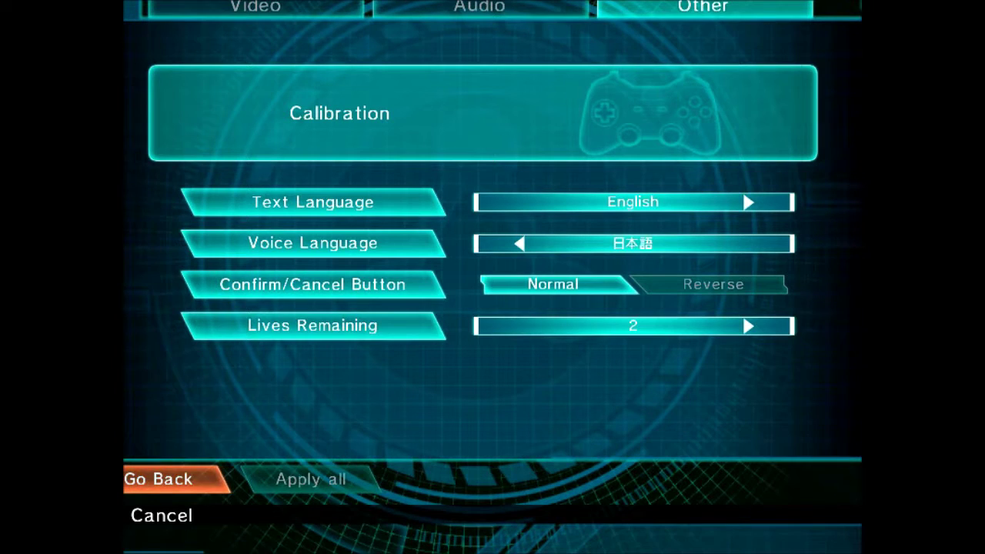
key(Up)
key(Up)
key(Up)
key(Up)
key(Up)
key(Up)
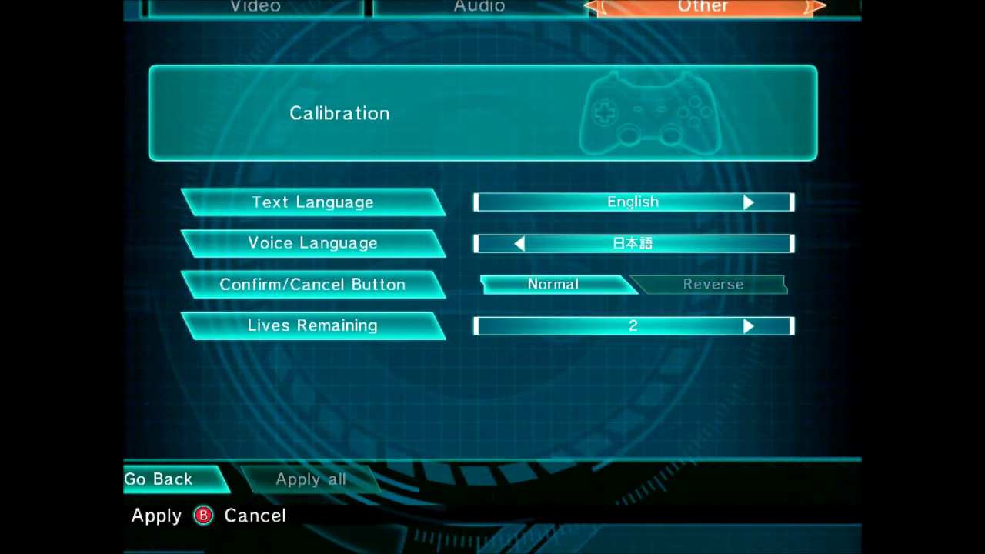
key(Left)
key(Left)
Step: Change Screen Size from 1280x720 to 800x600 and apply all, which crashes the game
key(Down)
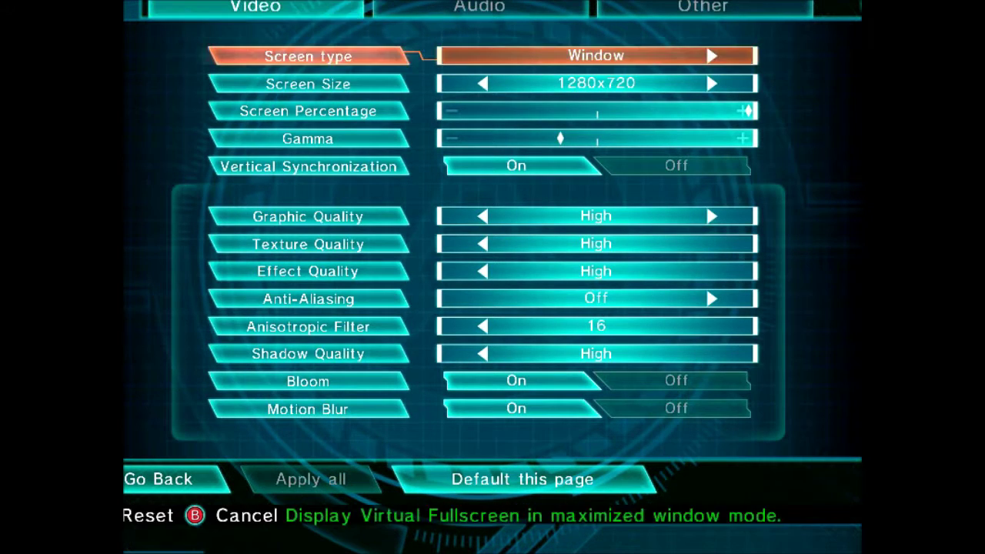
key(Down)
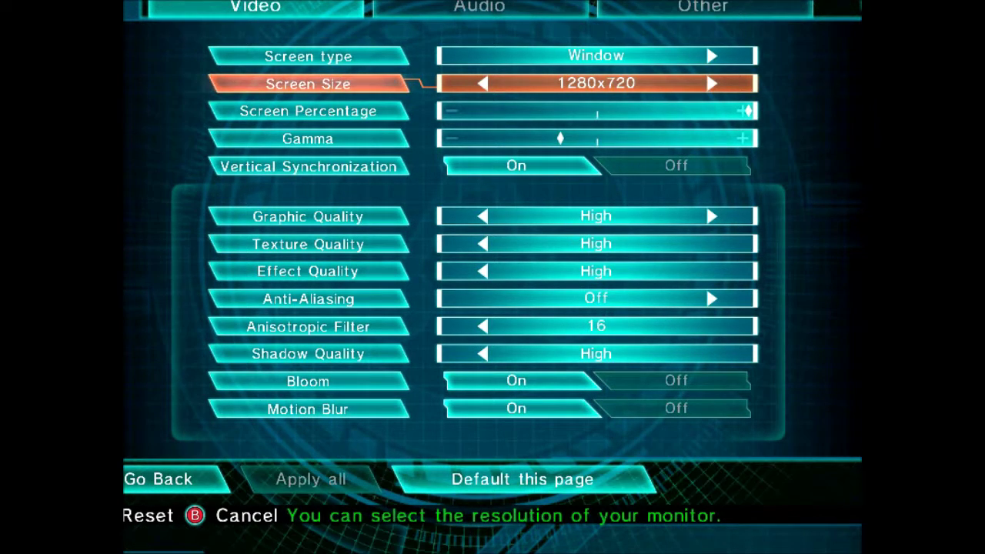
key(Left)
key(Left)
key(Left)
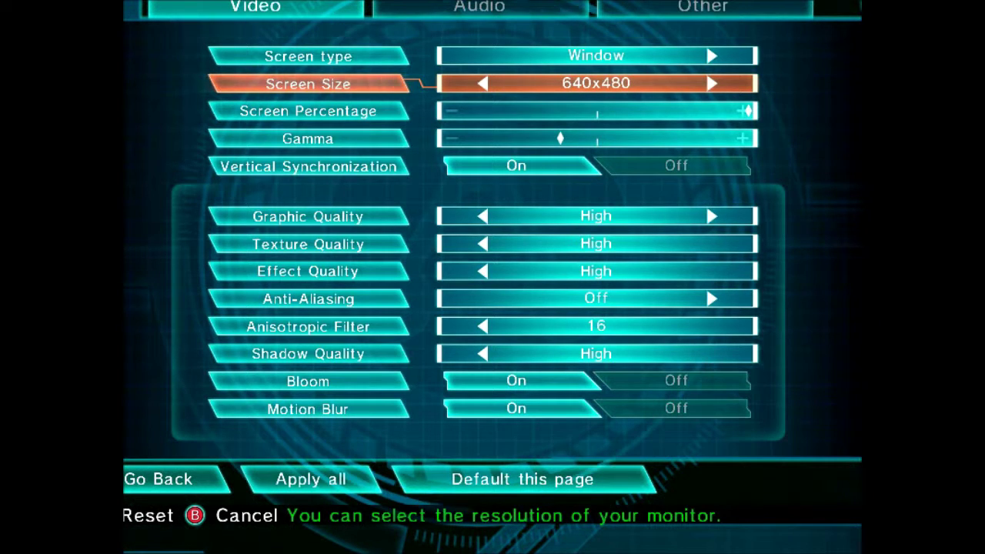
key(Right)
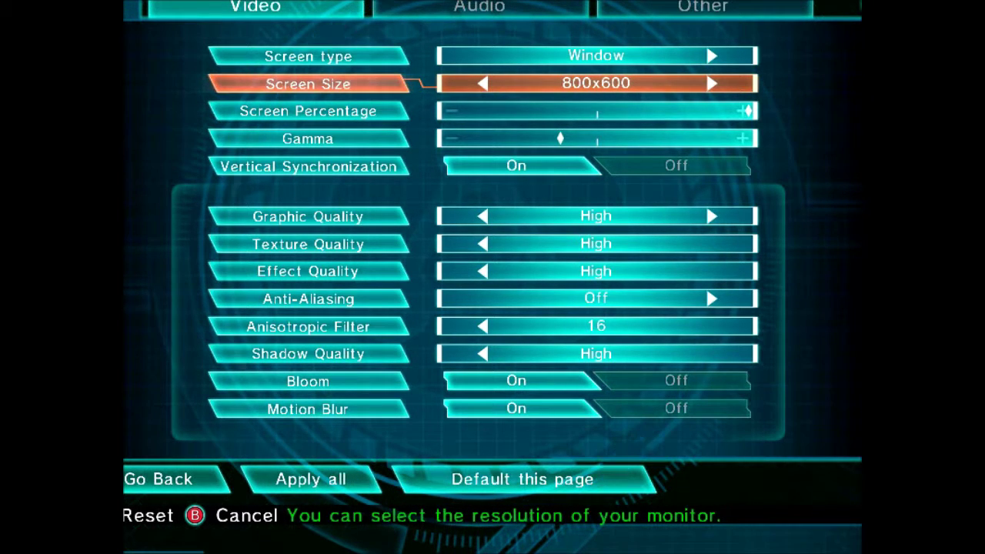
key(Down)
key(Down)
key(Down)
key(Down)
key(Down)
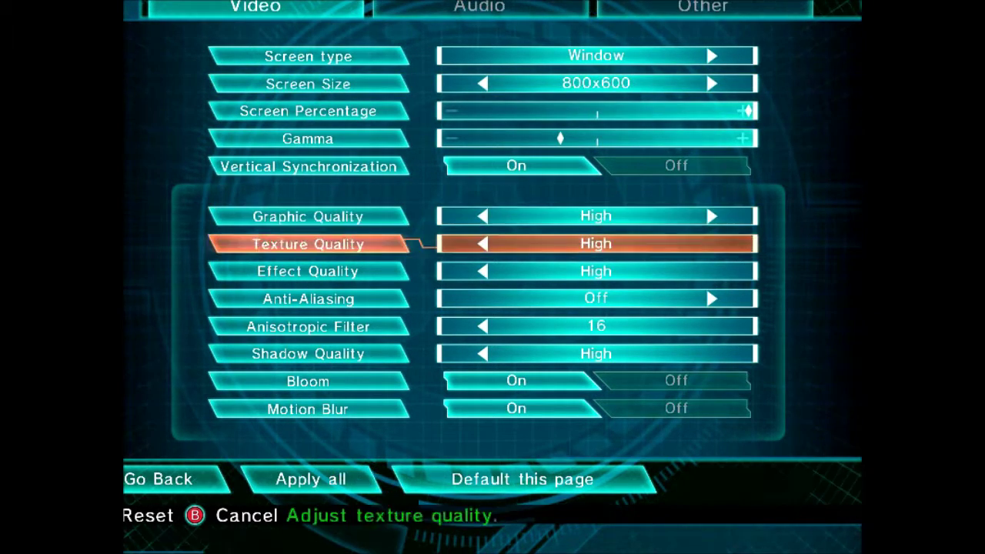
key(Down)
key(Down)
key(Down)
key(Down)
key(Down)
key(Down)
key(Down)
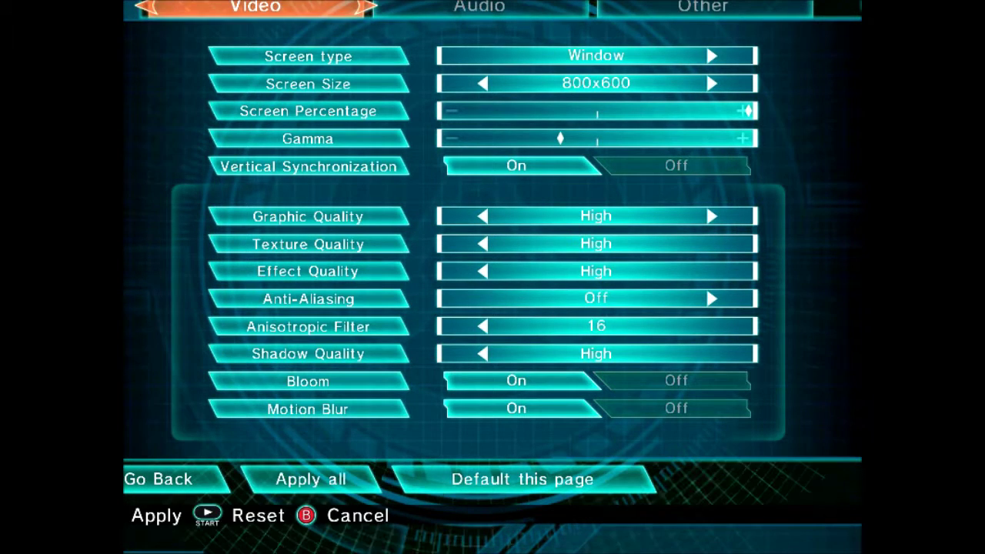
key(Return)
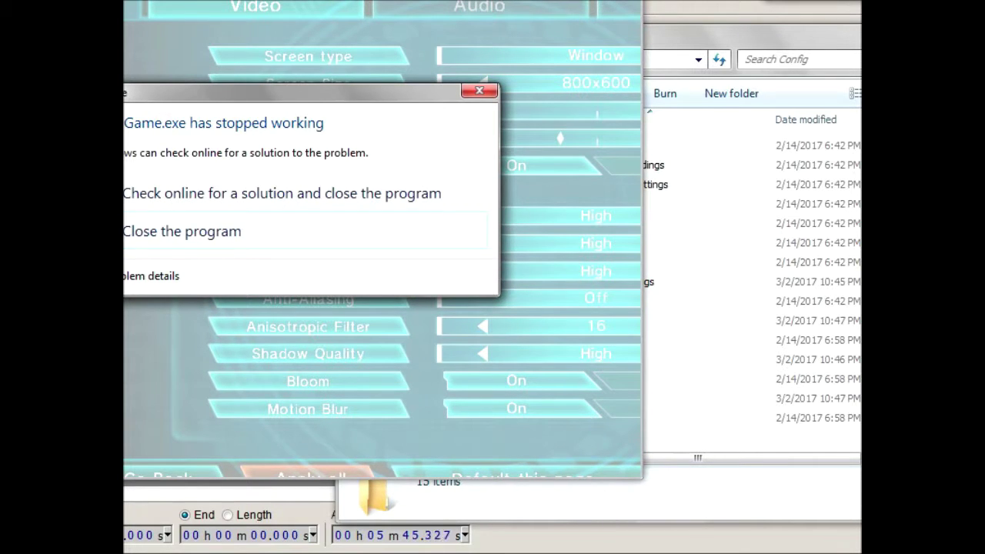
Step: Close the crashed game, minimize the Config folder, and bring DefaultSystemSettings forward in Notepad
click(194, 233)
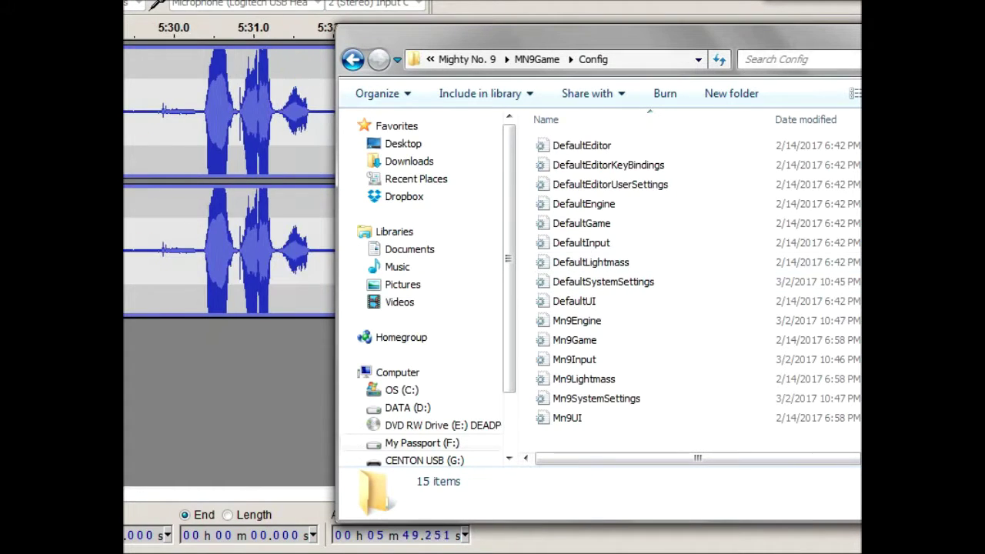
click(858, 35)
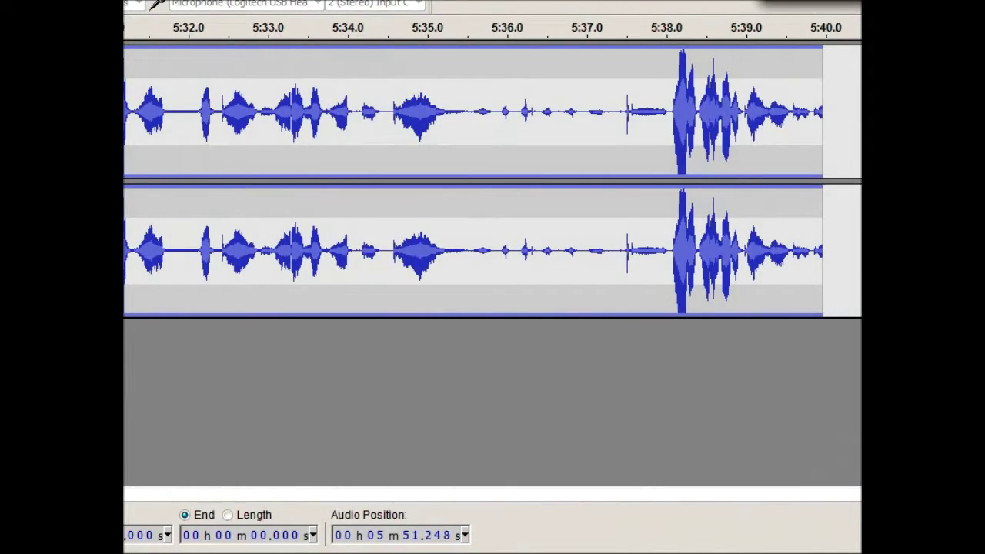
click(756, 534)
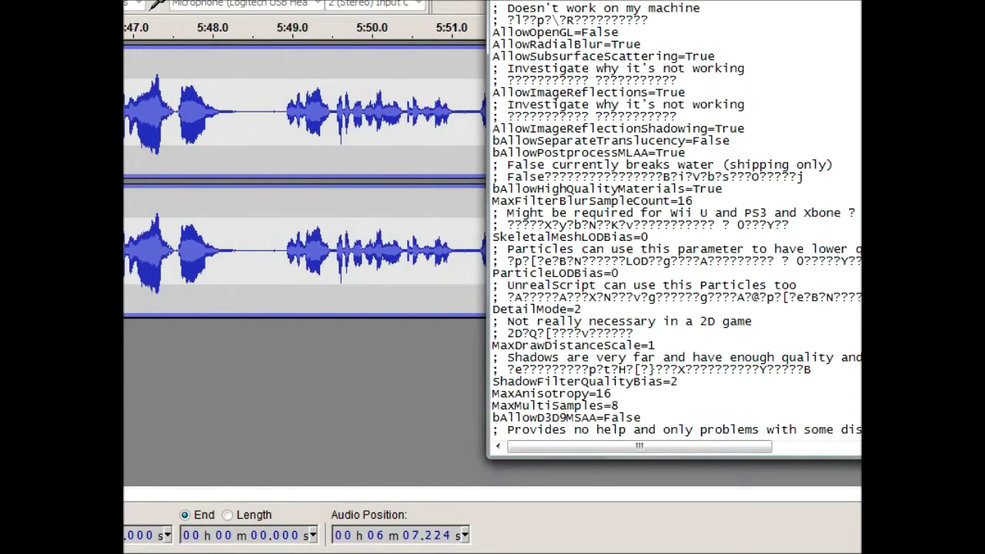
Step: Change ResX from 1280 to 800 and ResY from 720 to 600 in DefaultSystemSettings
key(Page_Down)
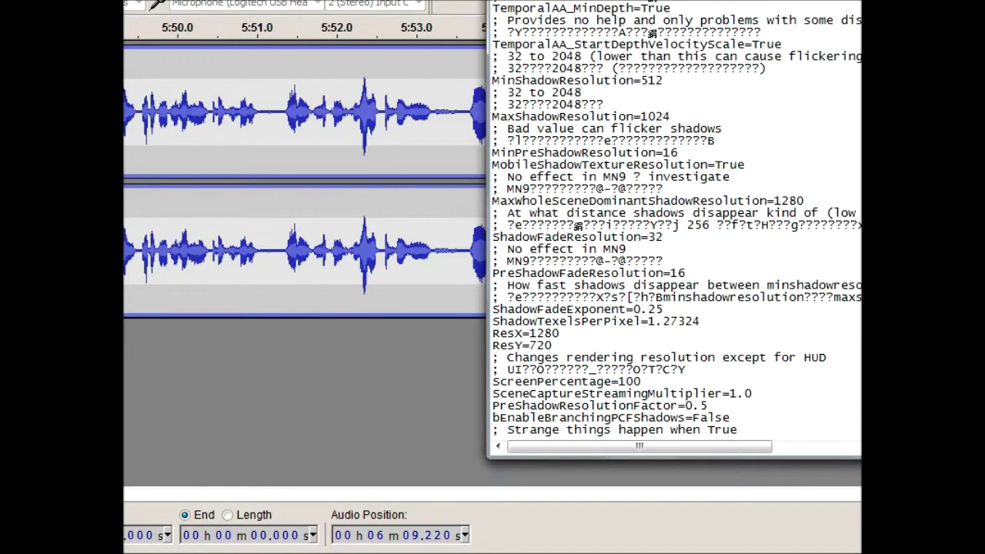
drag(493, 334, 523, 346)
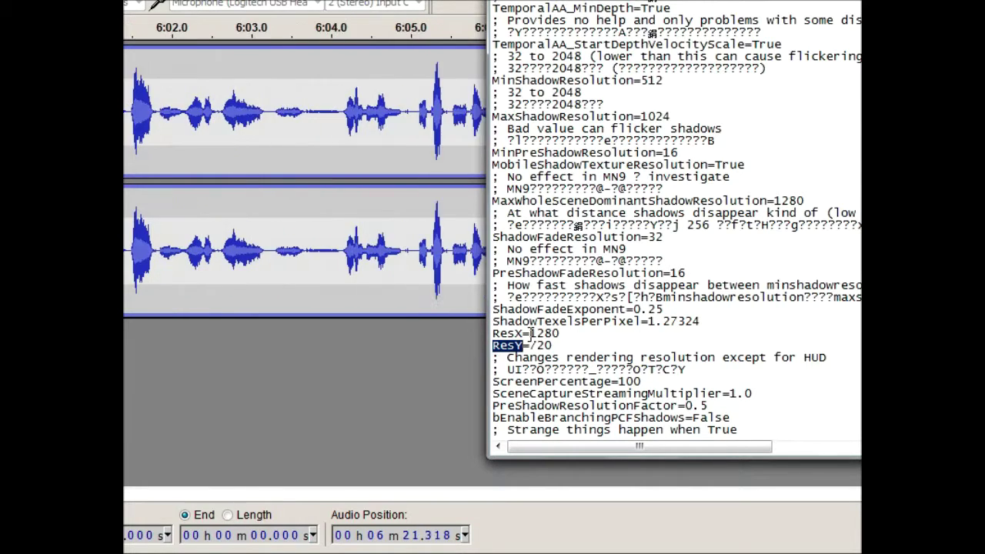
drag(530, 333, 567, 337)
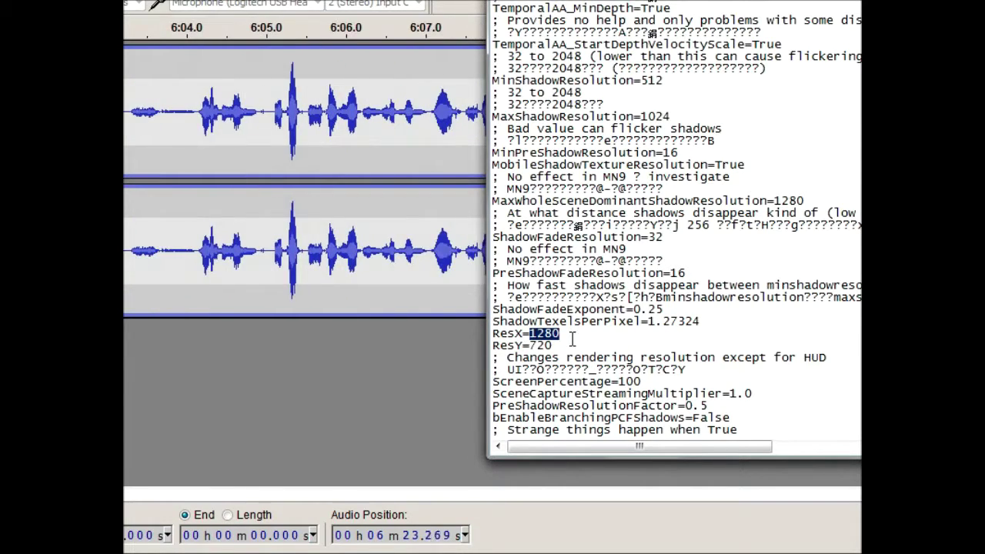
text(80)
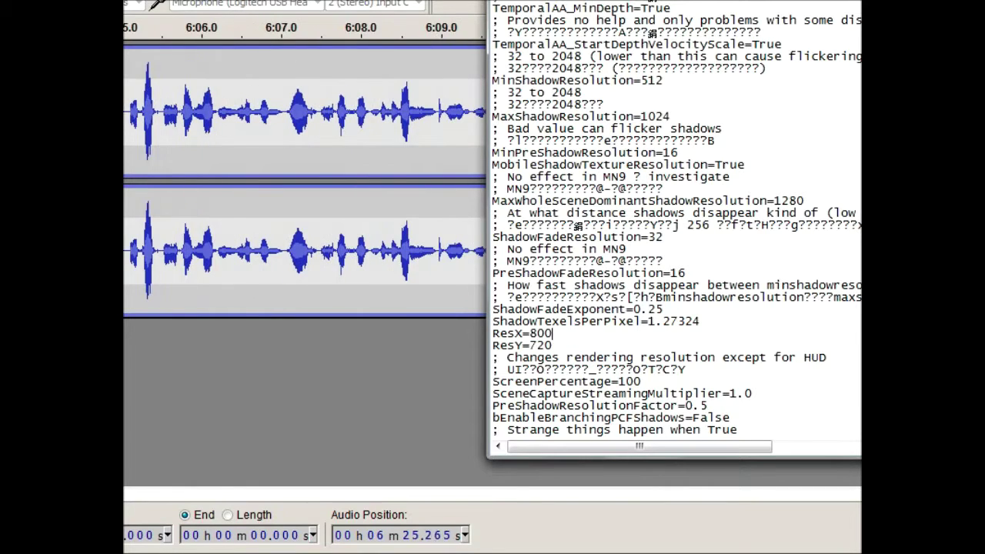
text(0)
drag(555, 347, 528, 347)
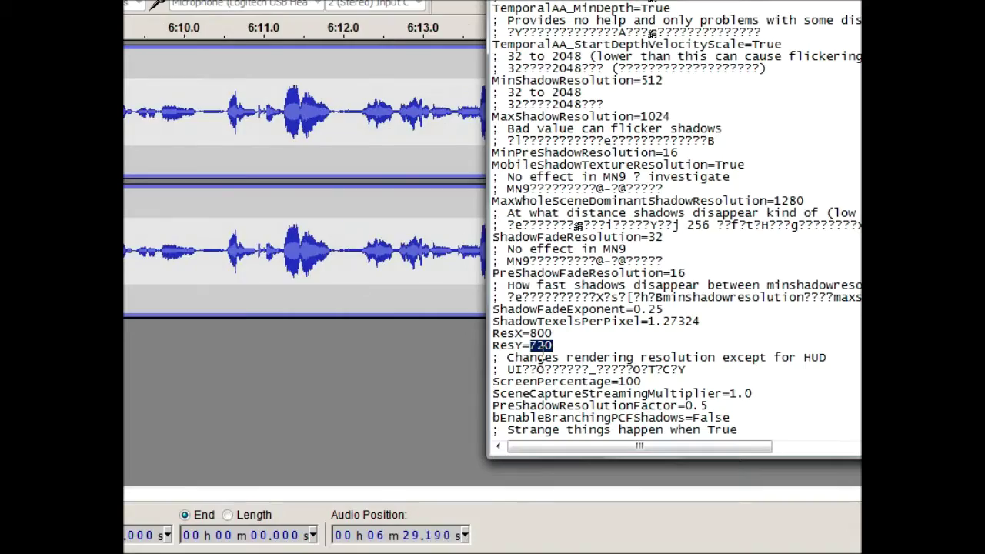
text(600)
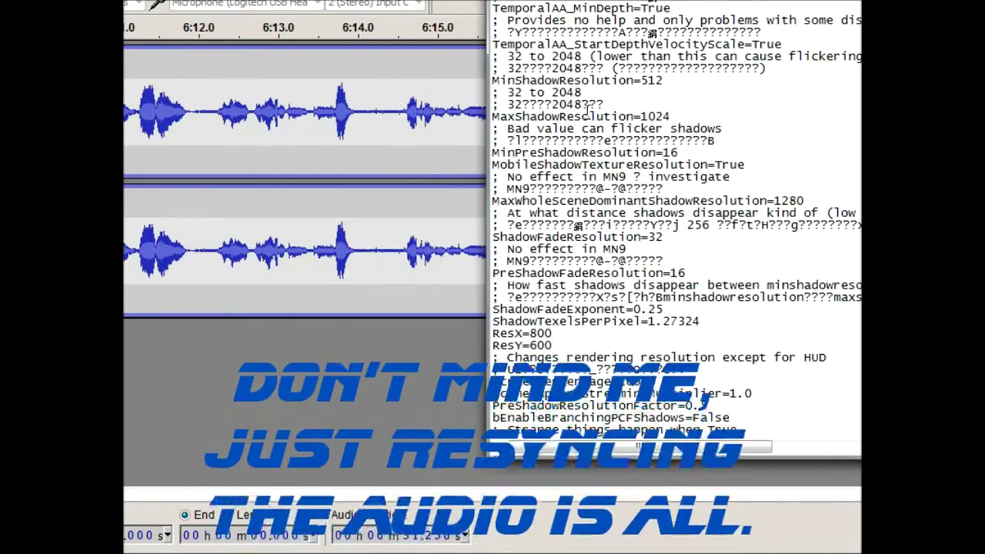
click(521, 3)
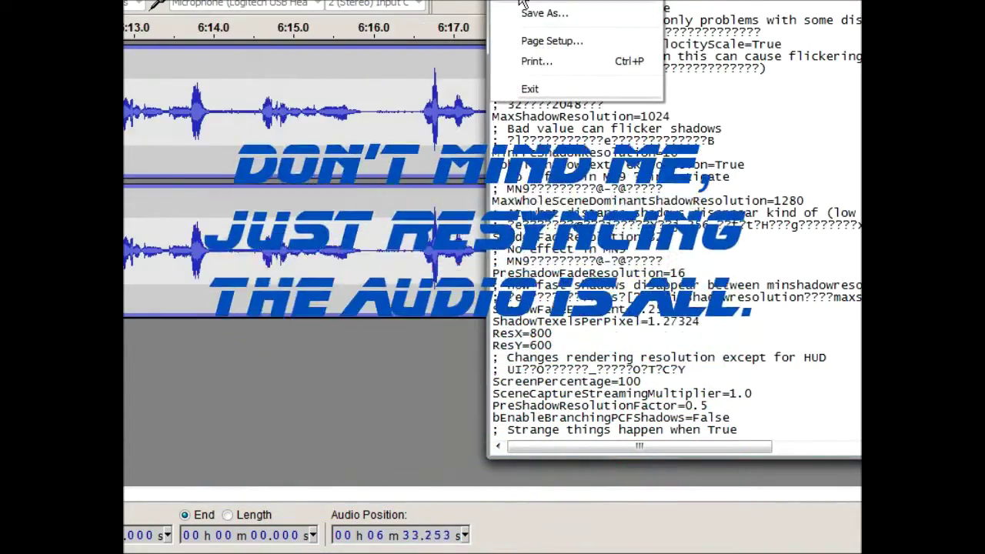
click(521, 2)
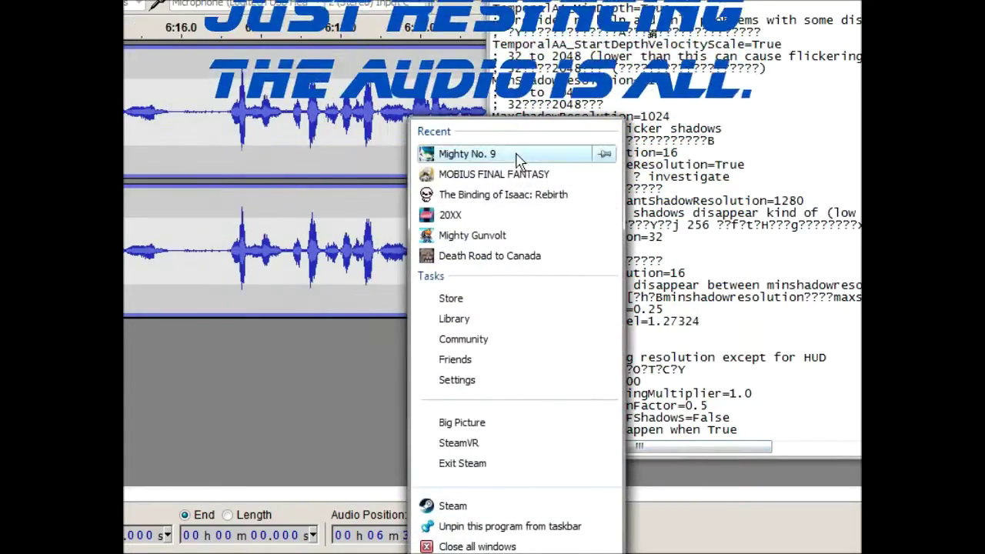
Step: Launch Mighty No. 9 from Steam's Recent list and wait for its title screen
click(517, 158)
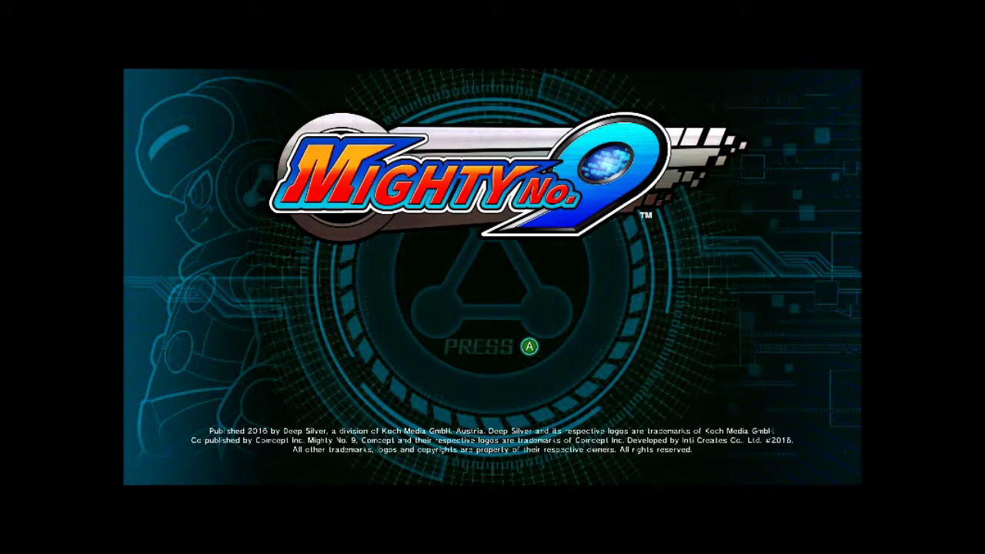
Step: Pass the title screen and open General Options into the video settings list
key(Return)
key(Down)
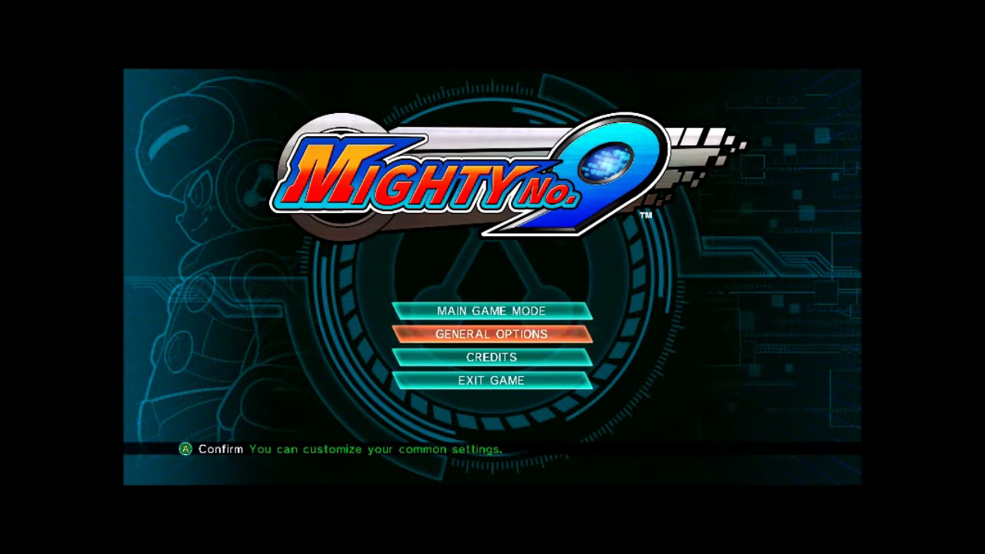
key(Return)
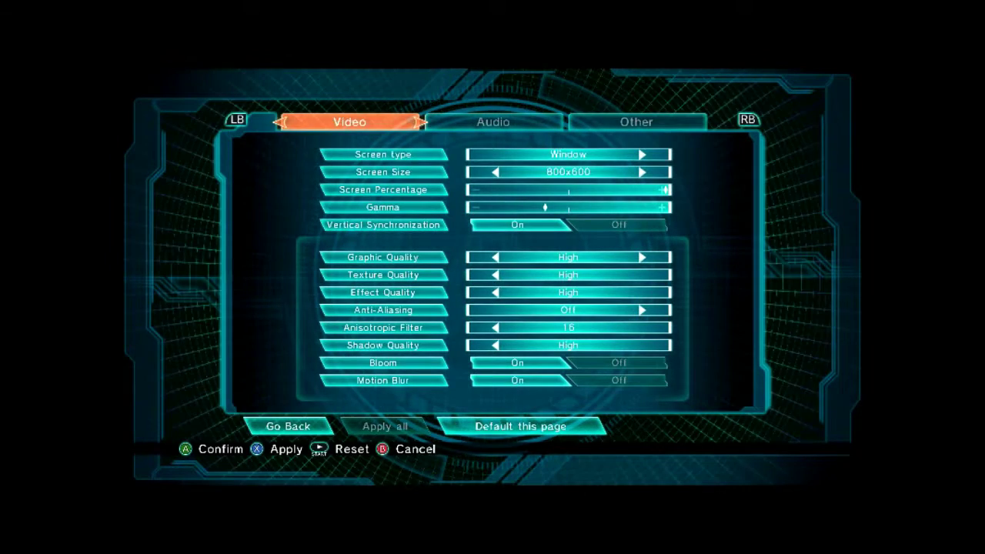
key(Return)
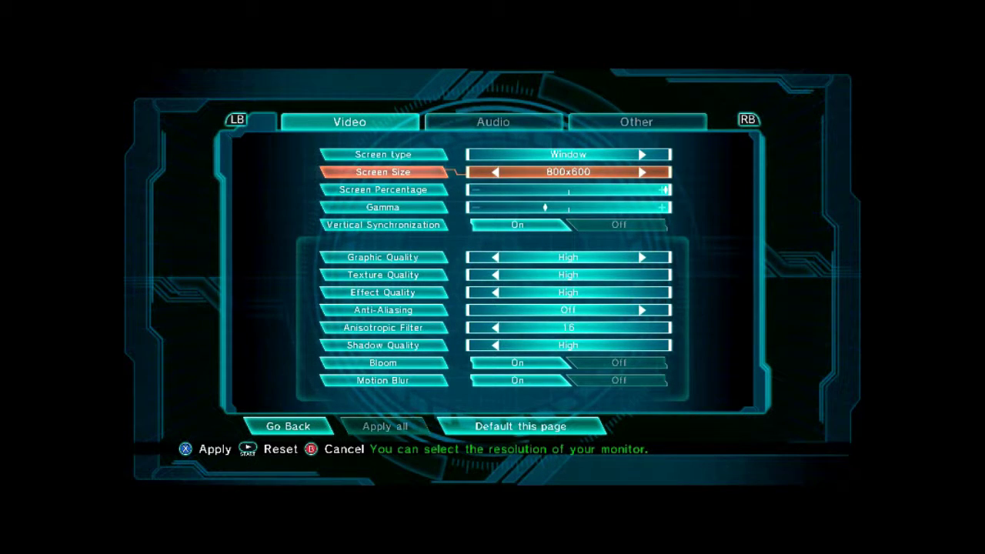
Step: Browse the Audio and Other tabs, then return to Video's Screen Size showing 800x600
key(Up)
key(Up)
key(Right)
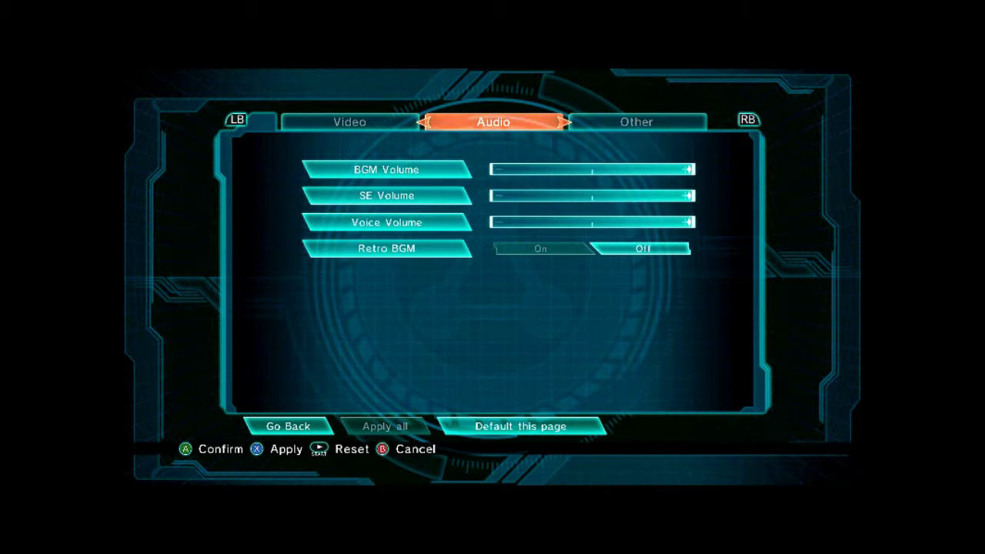
key(Right)
key(Down)
key(Down)
key(Down)
key(Down)
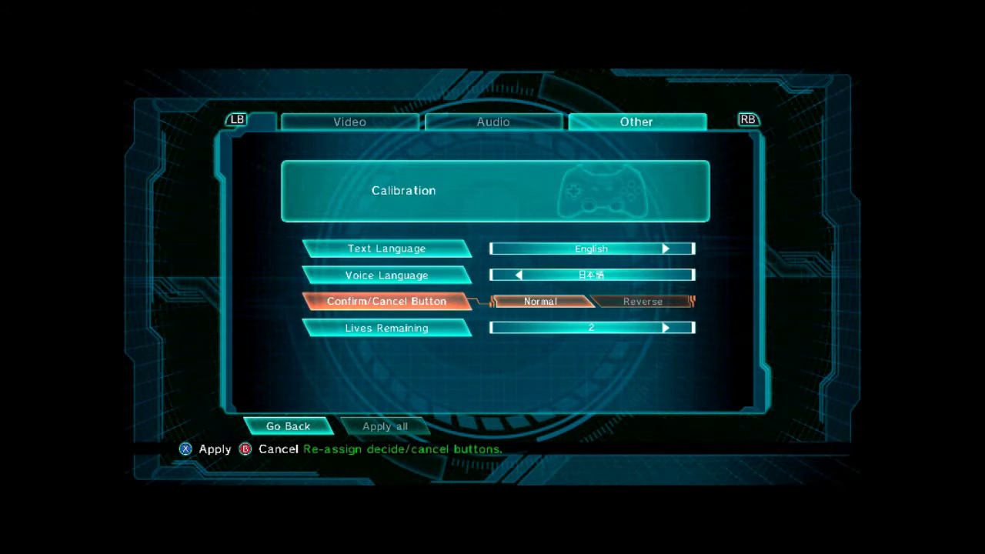
key(Up)
key(Up)
key(Down)
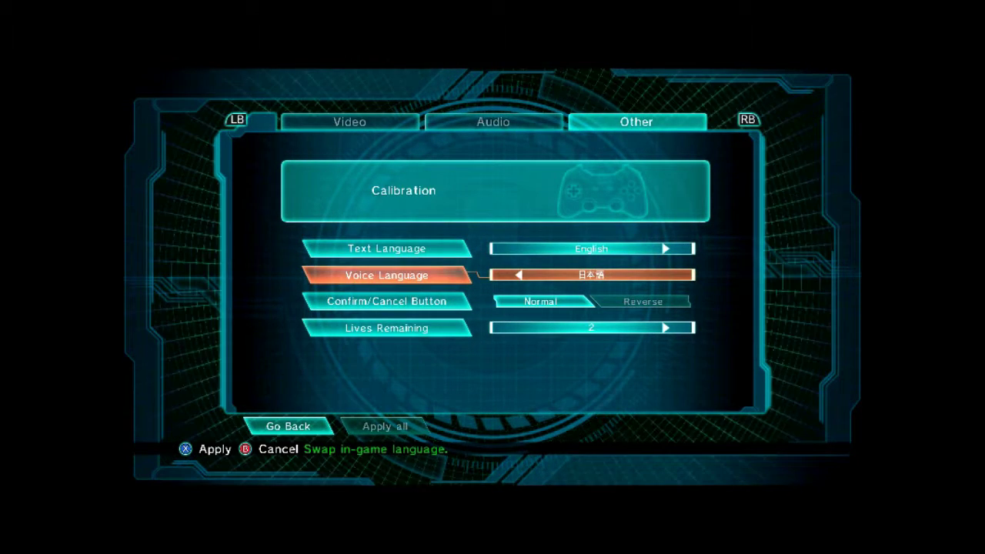
key(Up)
key(Up)
key(Up)
key(Left)
key(Left)
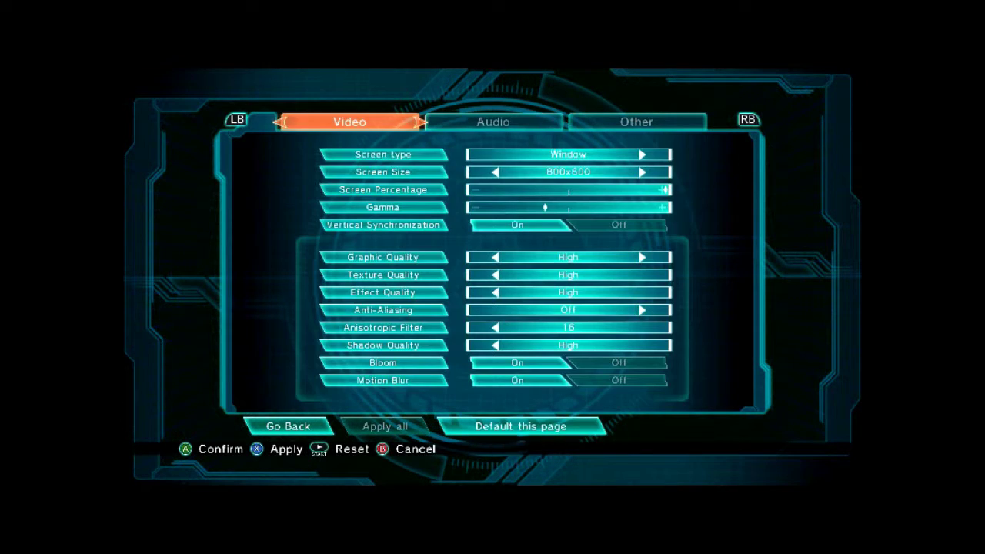
key(Down)
key(Down)
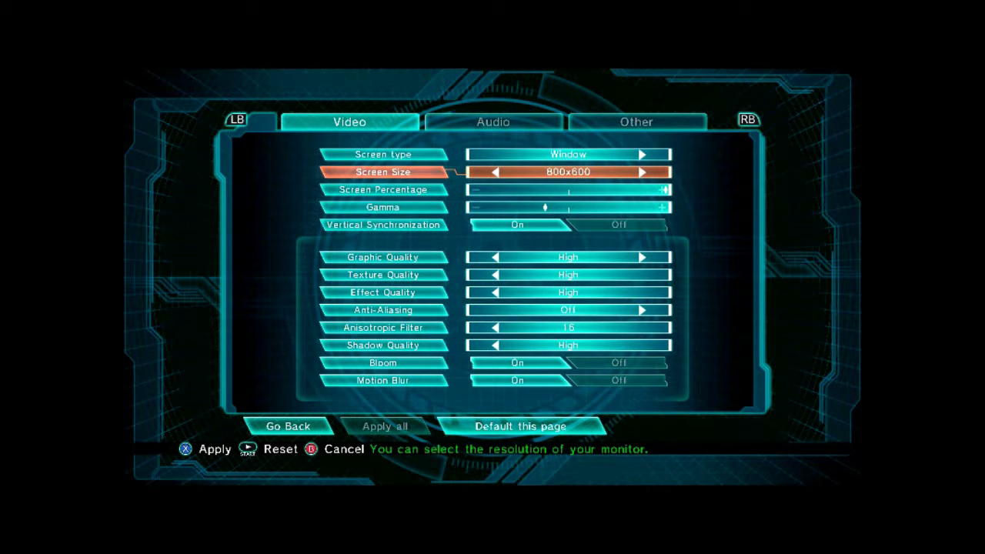
key(Escape)
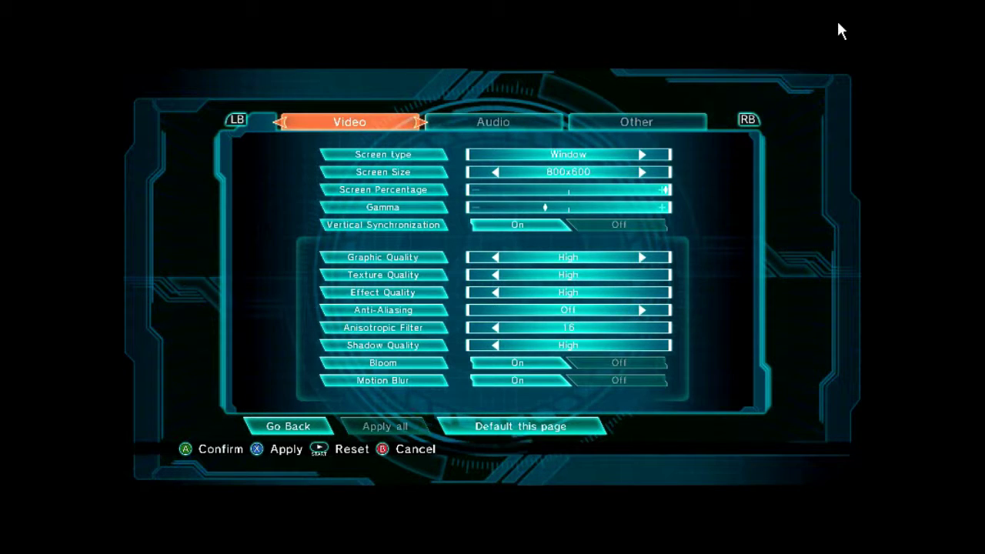
key(super)
key(alt+Tab)
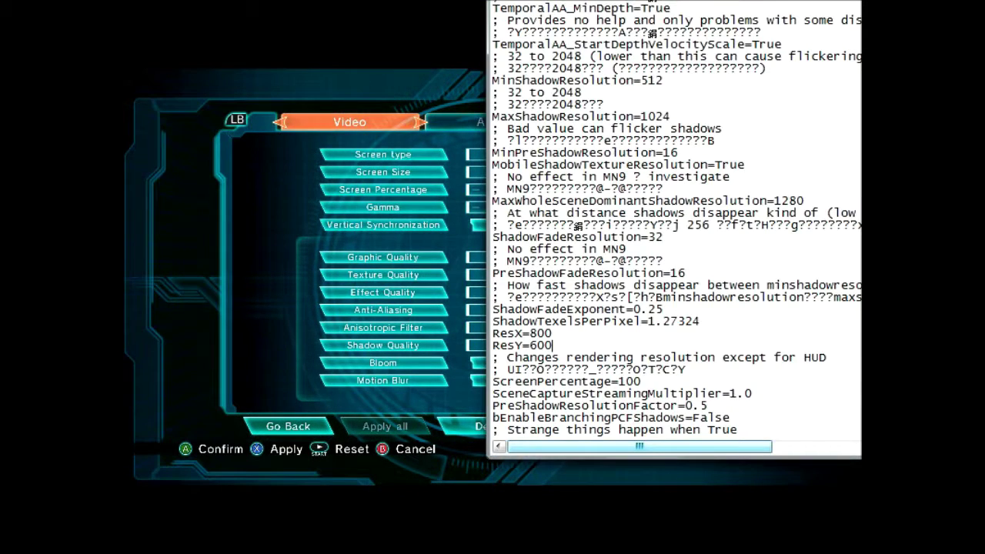
key(Page_Up)
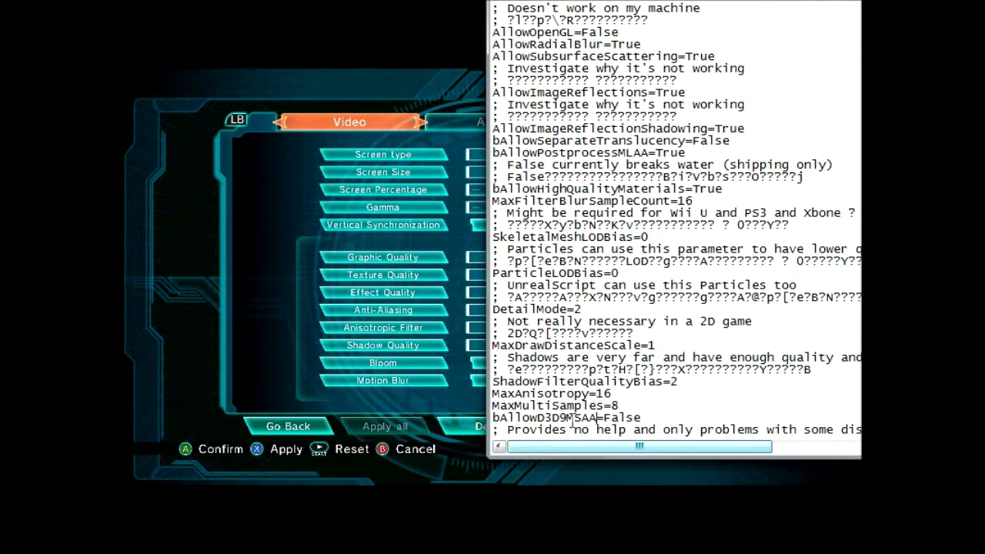
drag(597, 418, 494, 419)
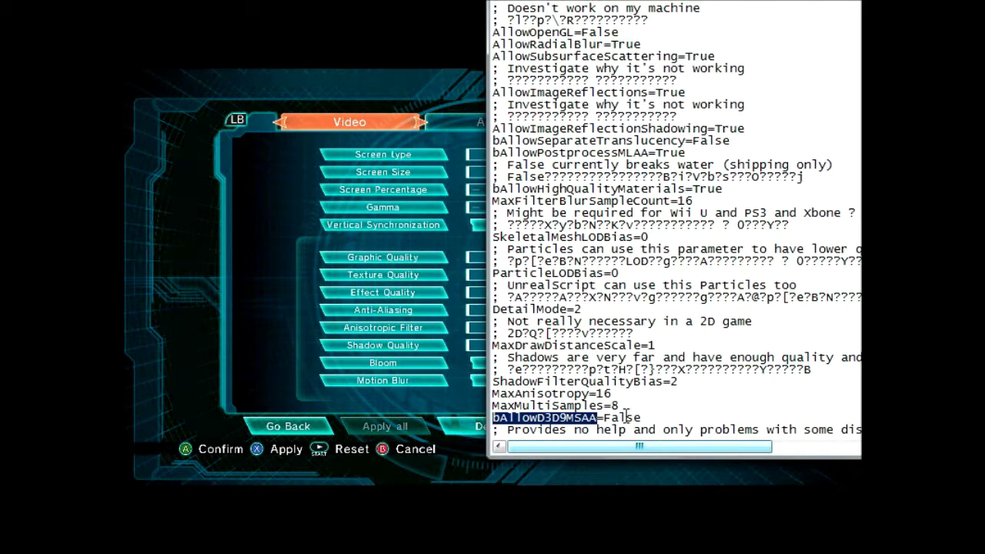
click(434, 6)
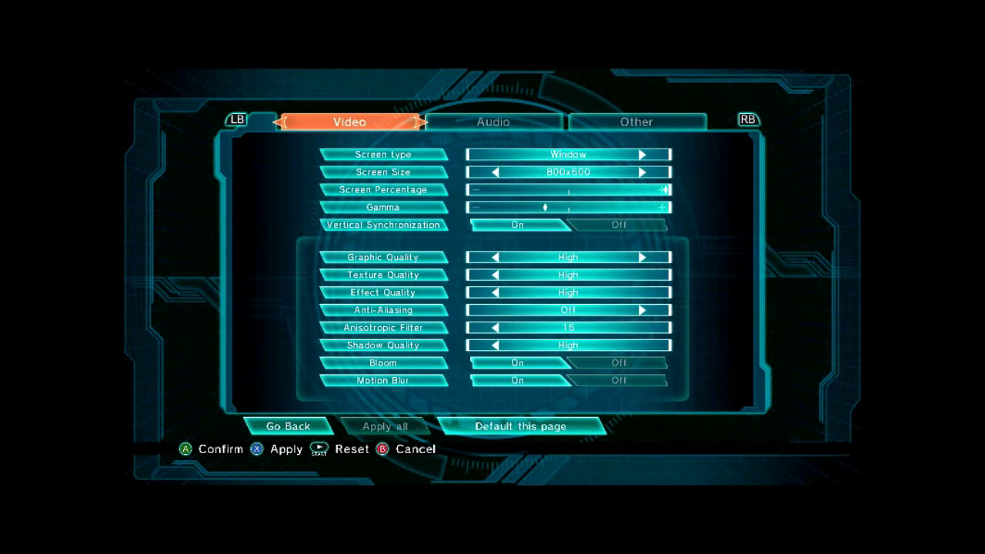
Step: Go Back from the Video settings to the title menu and highlight the end-game option
key(Down)
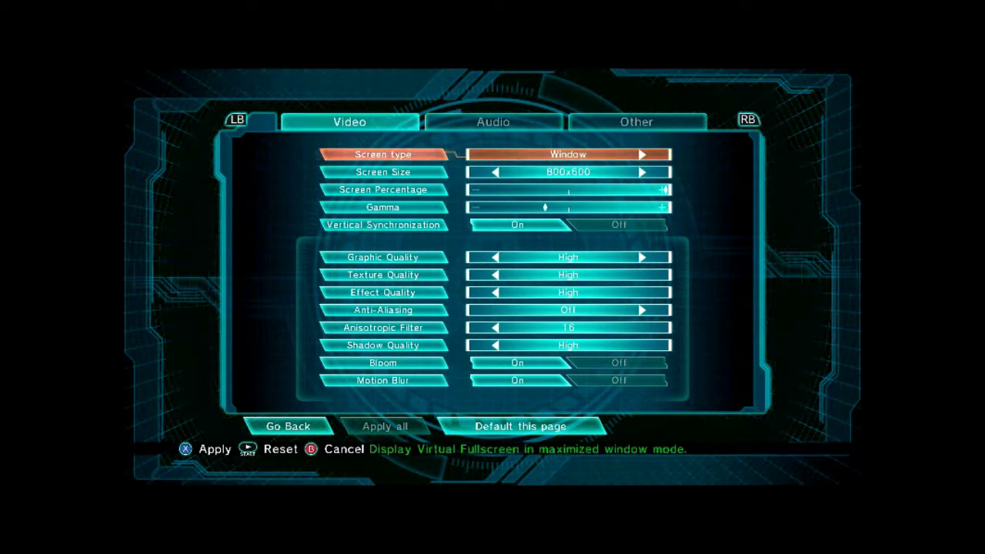
key(Down)
key(Down)
key(Down)
key(Down)
key(Down)
key(Down)
key(Down)
key(Down)
key(Down)
key(Down)
key(Down)
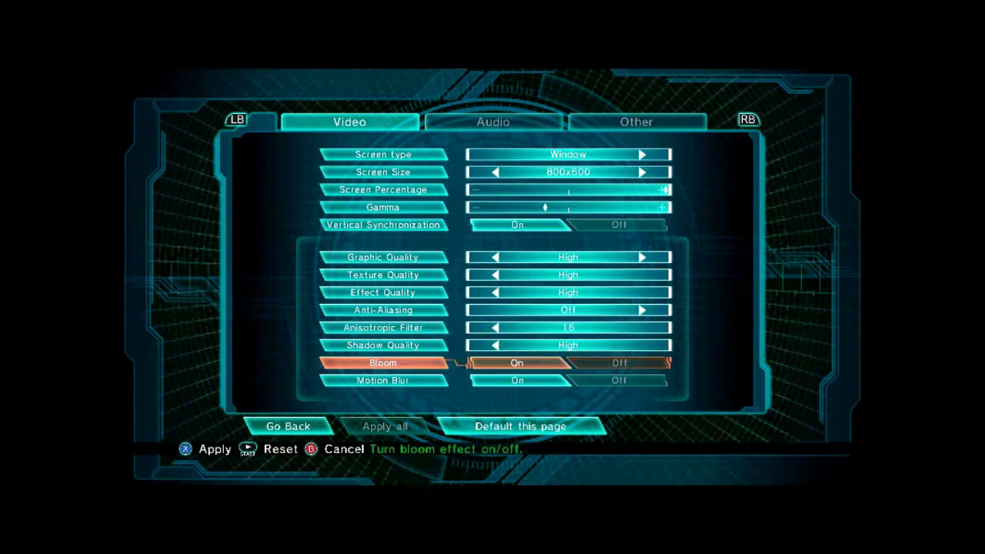
key(Down)
key(Down)
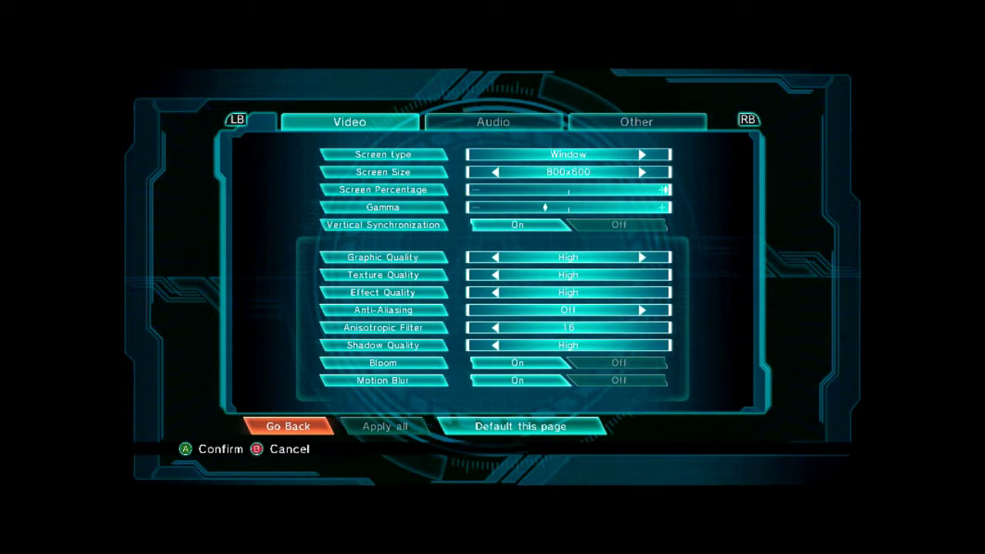
key(Return)
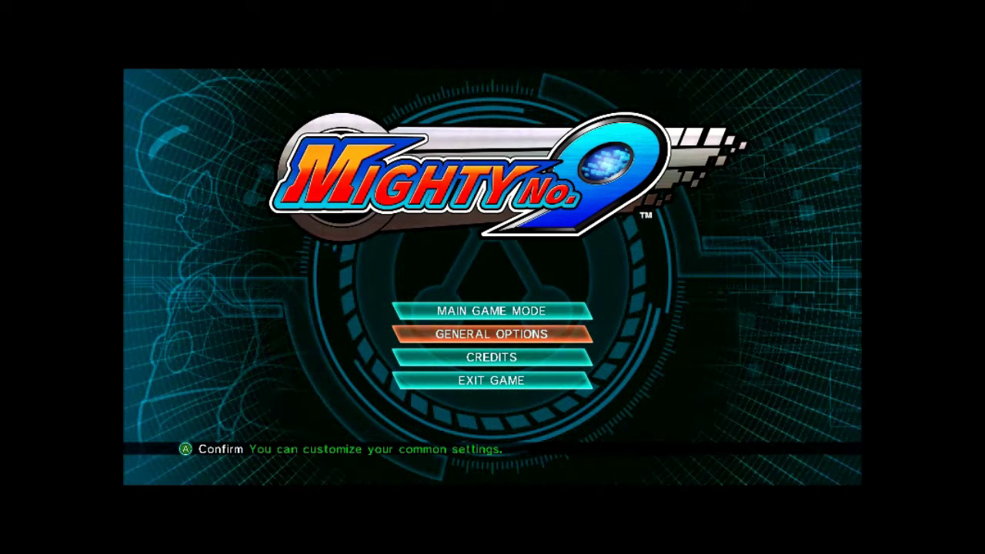
key(Down)
key(Down)
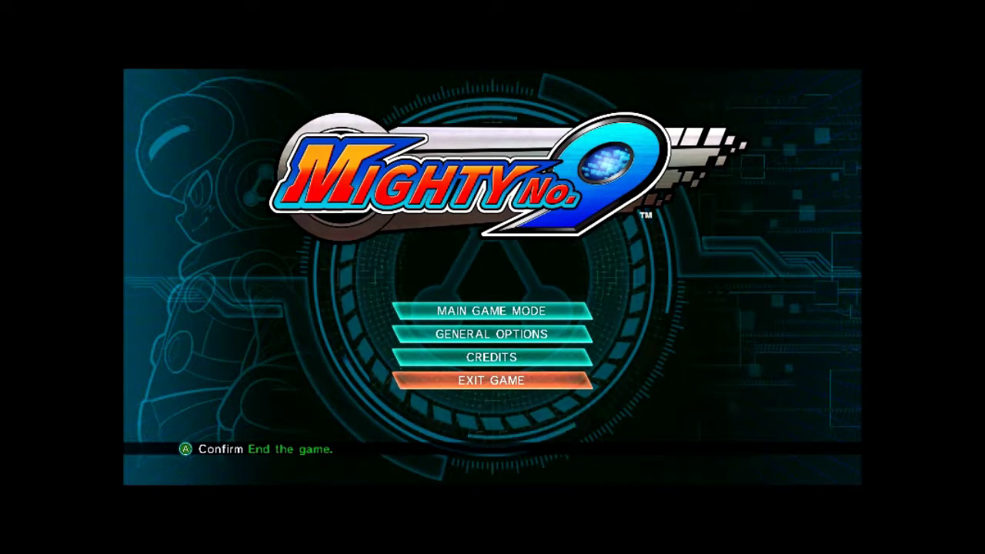
Step: Choose Exit Game on the main menu to bring up the 'End the game?' prompt
key(Return)
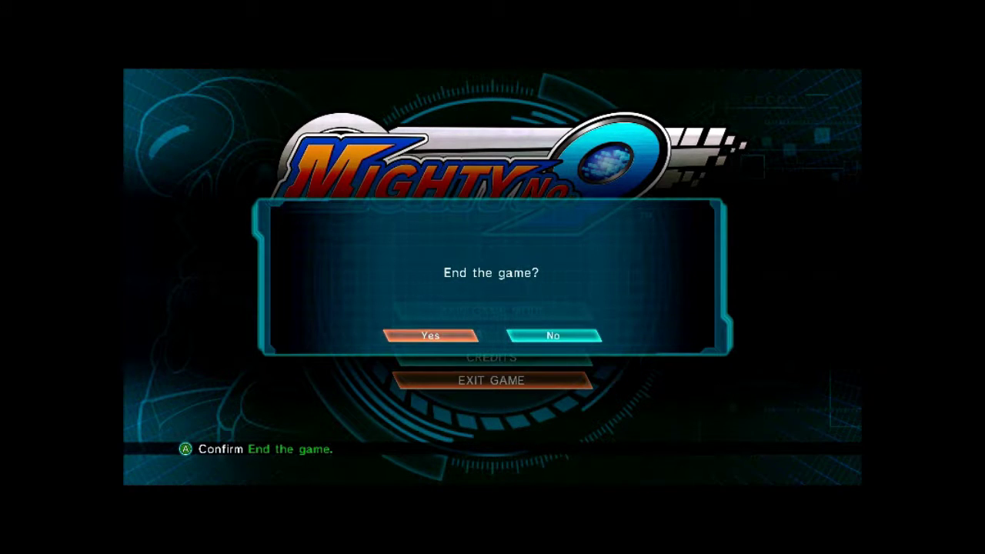